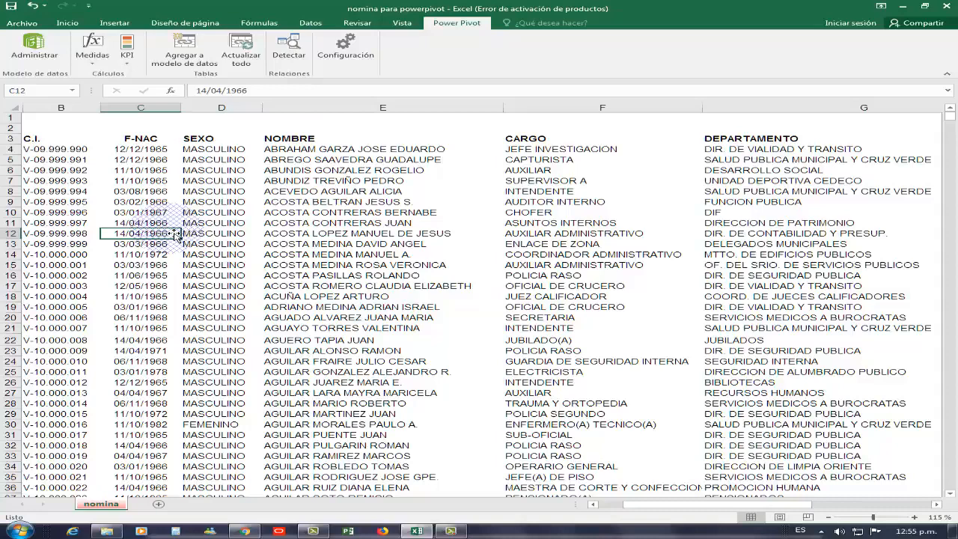
- Examine the C.I. column of the nomina sheet from its first record to its last to see the data's extent
{"action": "key", "text": "Up"}
{"action": "key", "text": "Up"}
{"action": "key", "text": "Up"}
{"action": "key", "text": "Up"}
{"action": "key", "text": "Up"}
{"action": "key", "text": "Up"}
{"action": "key", "text": "Up"}
{"action": "key", "text": "Up"}
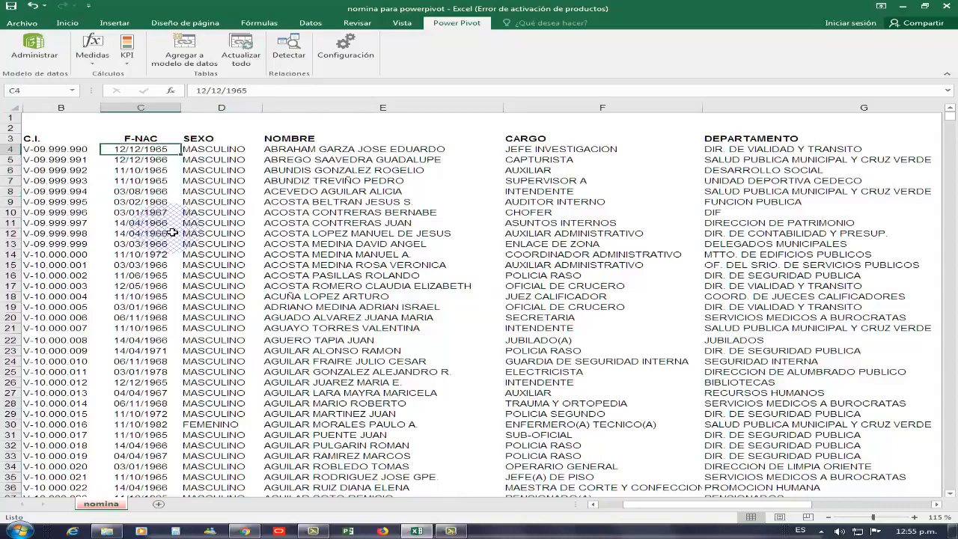
{"action": "key", "text": "Left"}
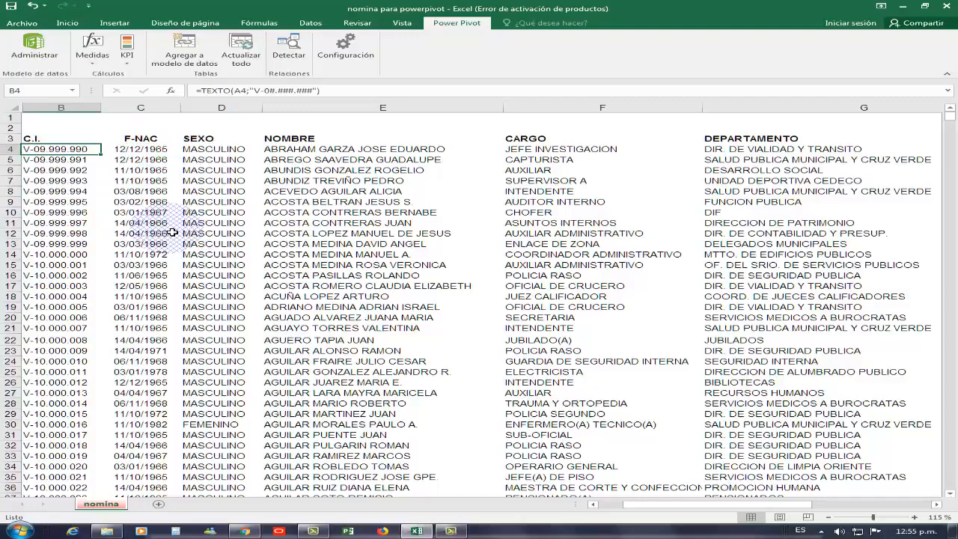
{"action": "key", "text": "ctrl+Down"}
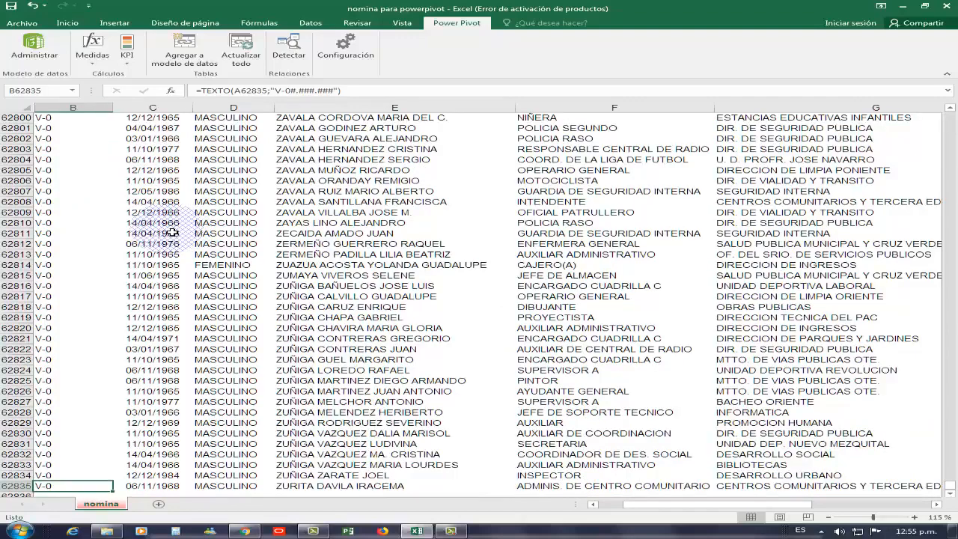
{"action": "key", "text": "ctrl+Up"}
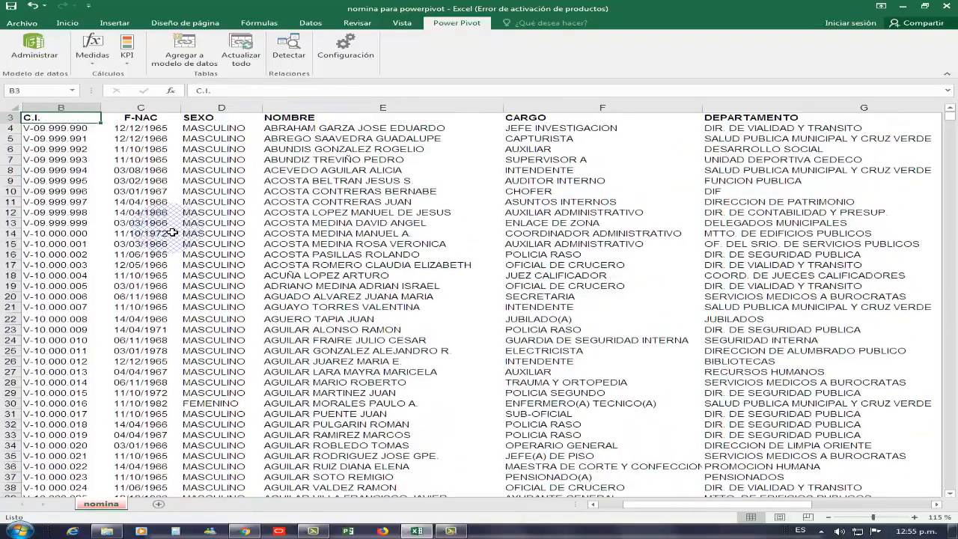
{"action": "key", "text": "Down"}
{"action": "key", "text": "Down"}
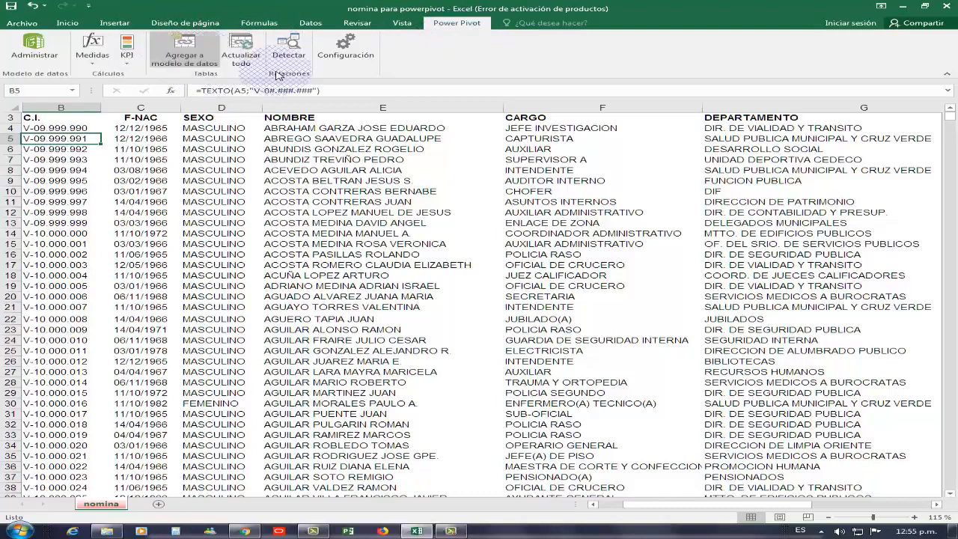
- Add the payroll range $A$3:$N$62835 to the Power Pivot data model as a table with headers
{"action": "left_click", "coordinate": [188, 56]}
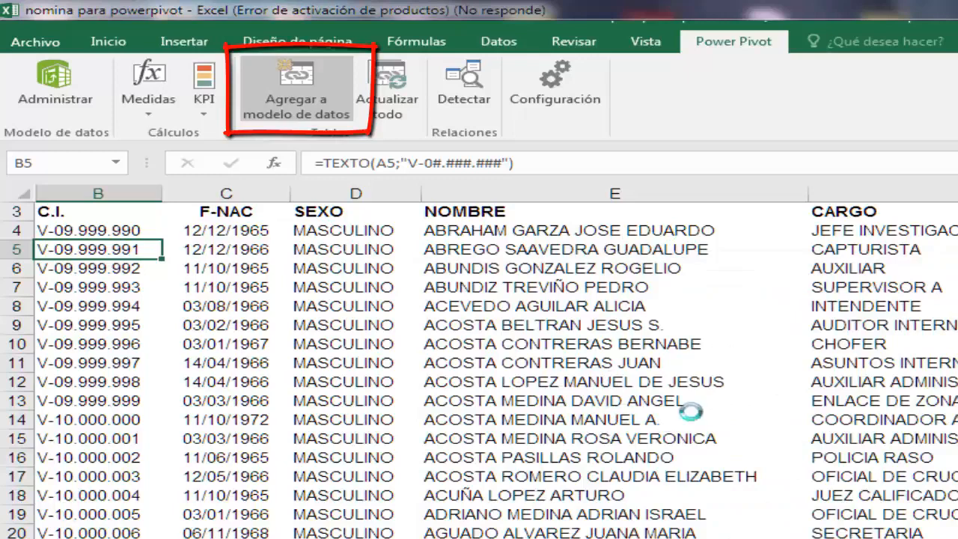
{"action": "left_click", "coordinate": [614, 384]}
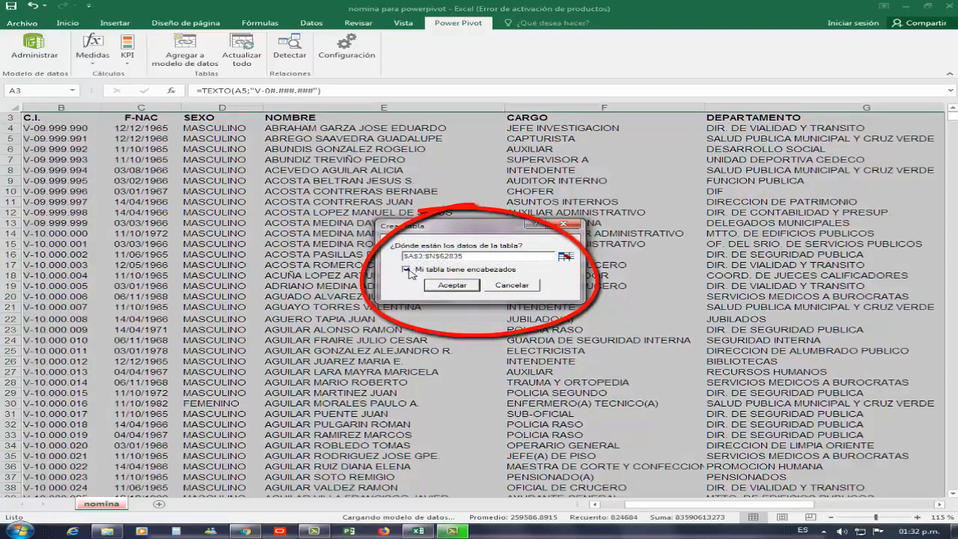
{"action": "left_click", "coordinate": [406, 269]}
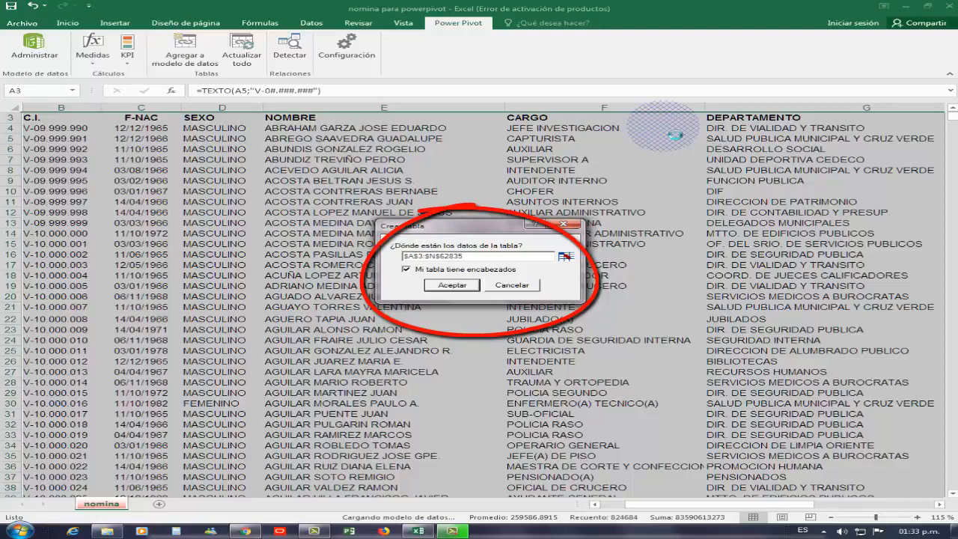
{"action": "left_click", "coordinate": [451, 284]}
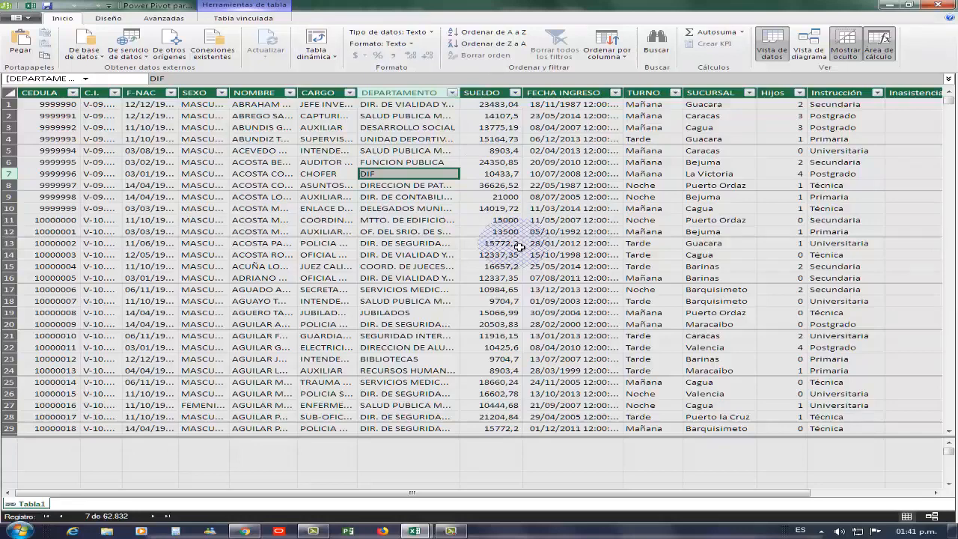
- Create a pivot table from the data model on a new worksheet
{"action": "left_click", "coordinate": [332, 58]}
{"action": "left_click", "coordinate": [336, 71]}
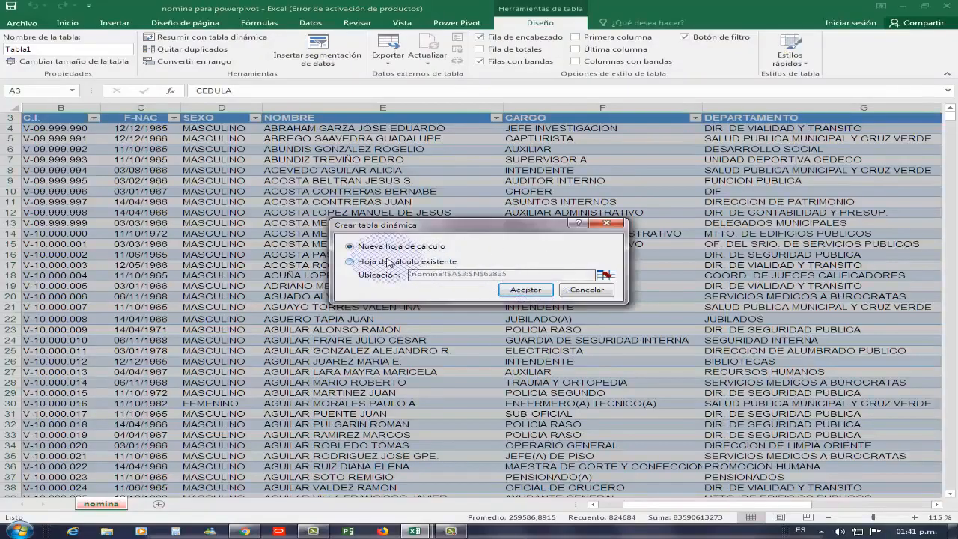
{"action": "left_click", "coordinate": [524, 290]}
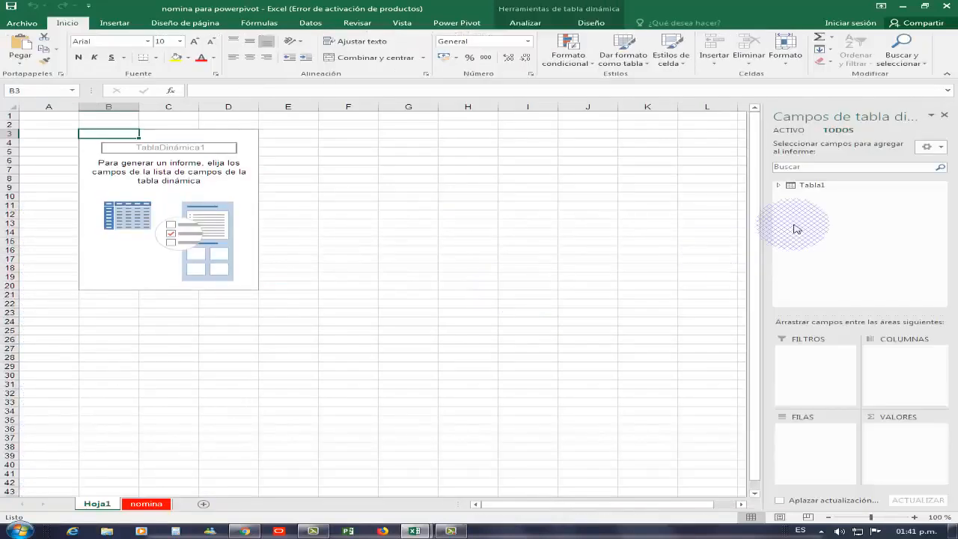
- Add the SUCURSAL field of Tabla1 to the pivot table as a report filter
{"action": "left_click", "coordinate": [778, 187]}
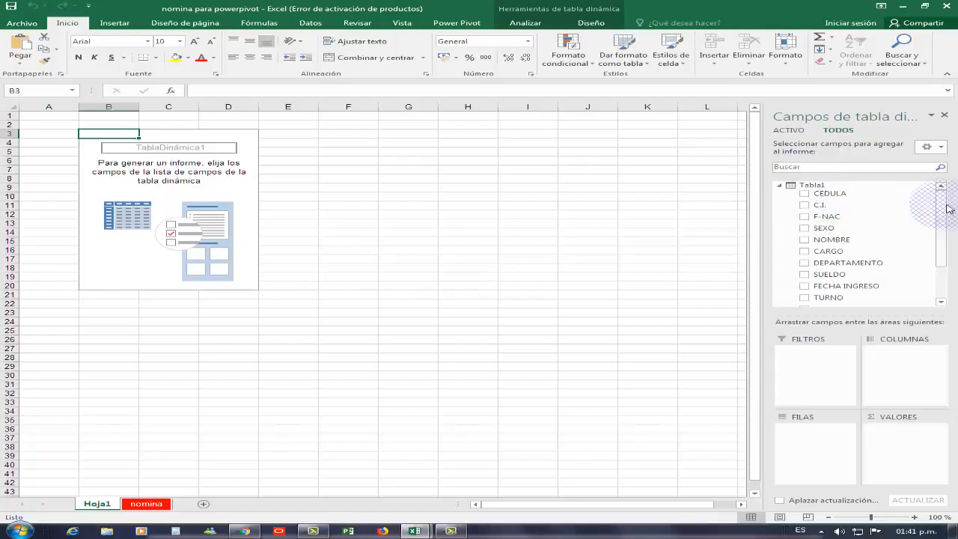
{"action": "left_click_drag", "start_coordinate": [942, 212], "coordinate": [942, 247]}
{"action": "left_click_drag", "start_coordinate": [817, 259], "coordinate": [838, 371]}
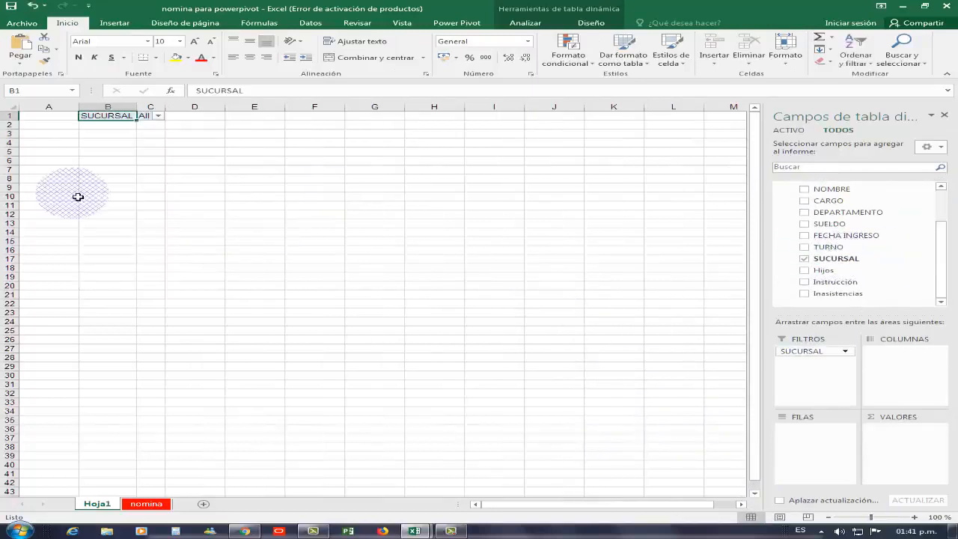
- Add the DEPARTAMENTO field to the pivot table's rows
{"action": "left_click", "coordinate": [915, 517]}
{"action": "left_click", "coordinate": [916, 517]}
{"action": "left_click", "coordinate": [916, 517]}
{"action": "left_click", "coordinate": [916, 517]}
{"action": "left_click", "coordinate": [916, 517]}
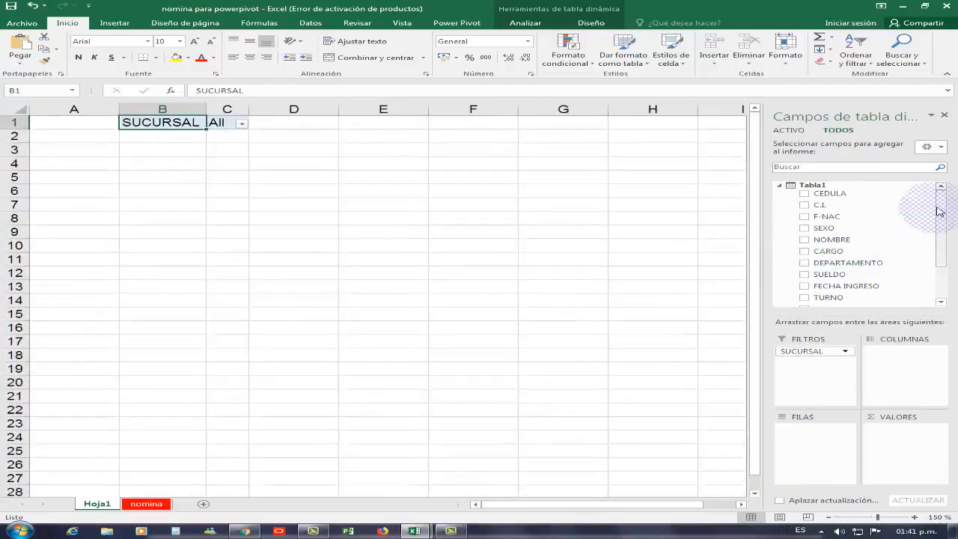
{"action": "mouse_move", "coordinate": [940, 205]}
{"action": "left_mouse_down"}
{"action": "mouse_move", "coordinate": [940, 250]}
{"action": "mouse_move", "coordinate": [944, 214]}
{"action": "mouse_move", "coordinate": [942, 223]}
{"action": "left_mouse_up"}
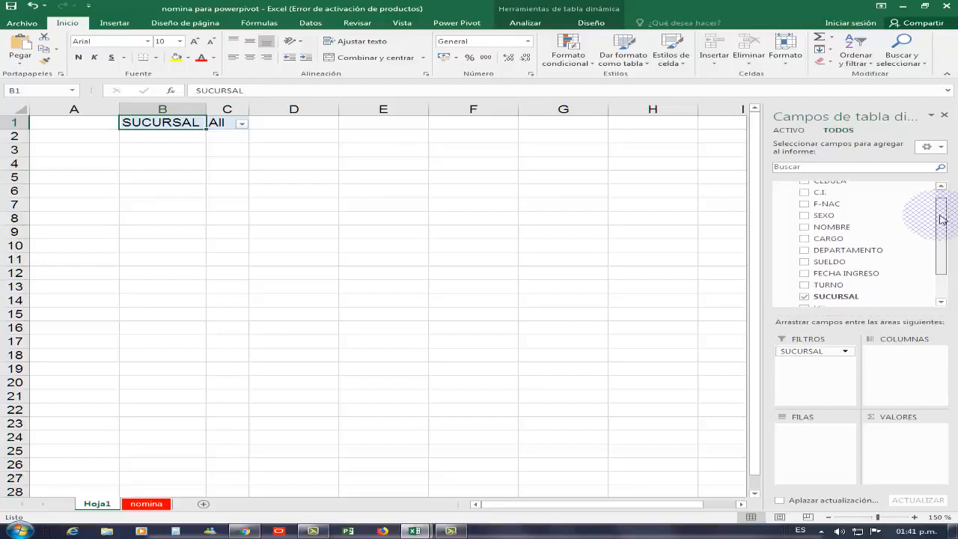
{"action": "left_click_drag", "start_coordinate": [849, 248], "coordinate": [823, 438]}
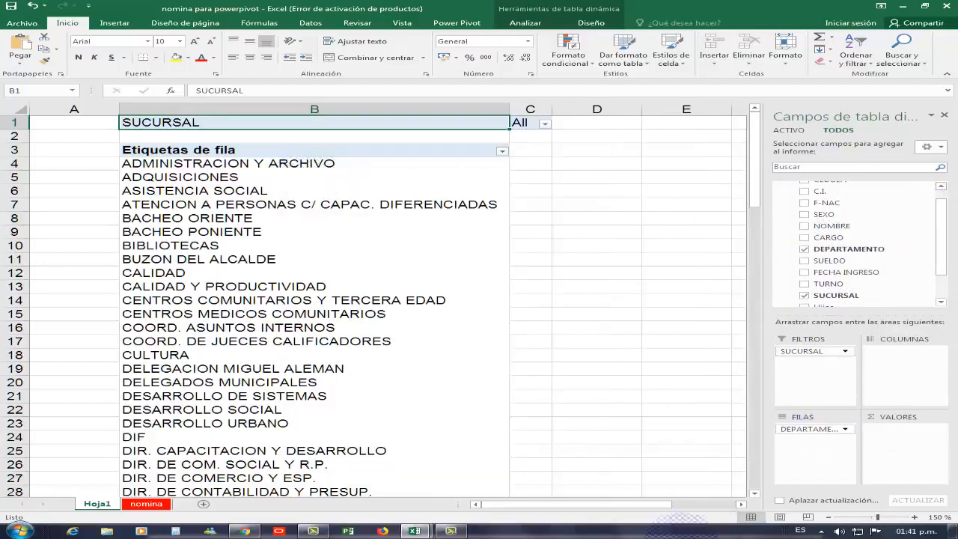
{"action": "left_click", "coordinate": [741, 504]}
{"action": "left_click", "coordinate": [741, 505]}
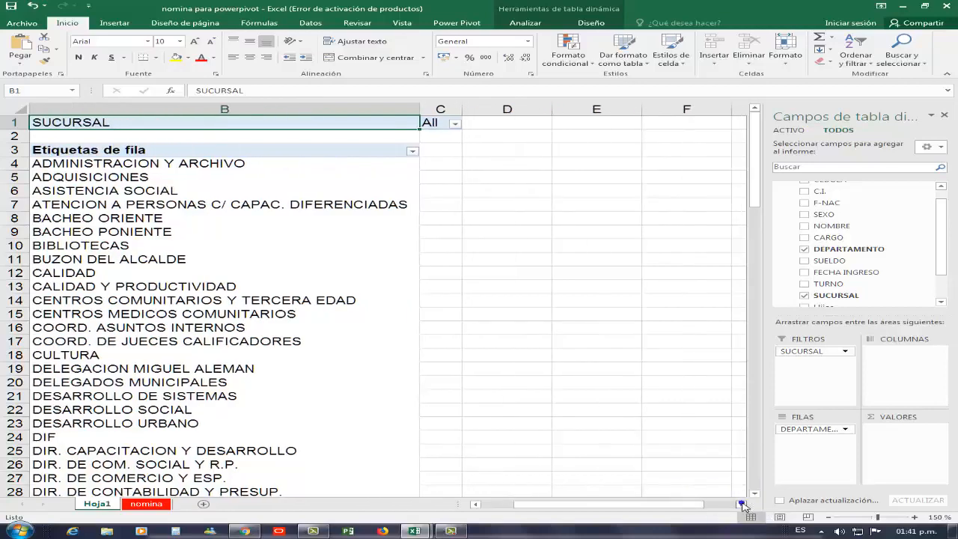
{"action": "left_click", "coordinate": [476, 505]}
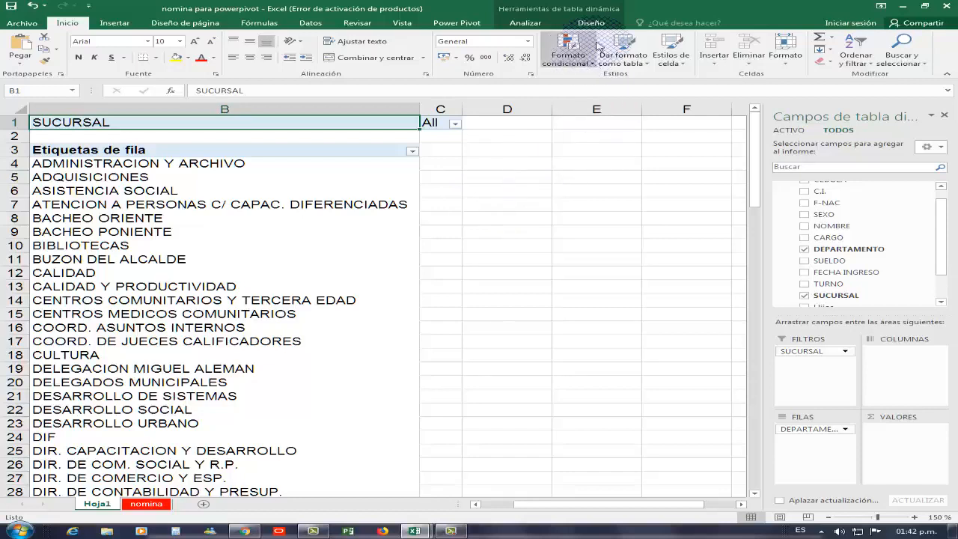
- Start a new Power Pivot measure in Tabla1 and name it "media de sueldo"
{"action": "left_click", "coordinate": [447, 24]}
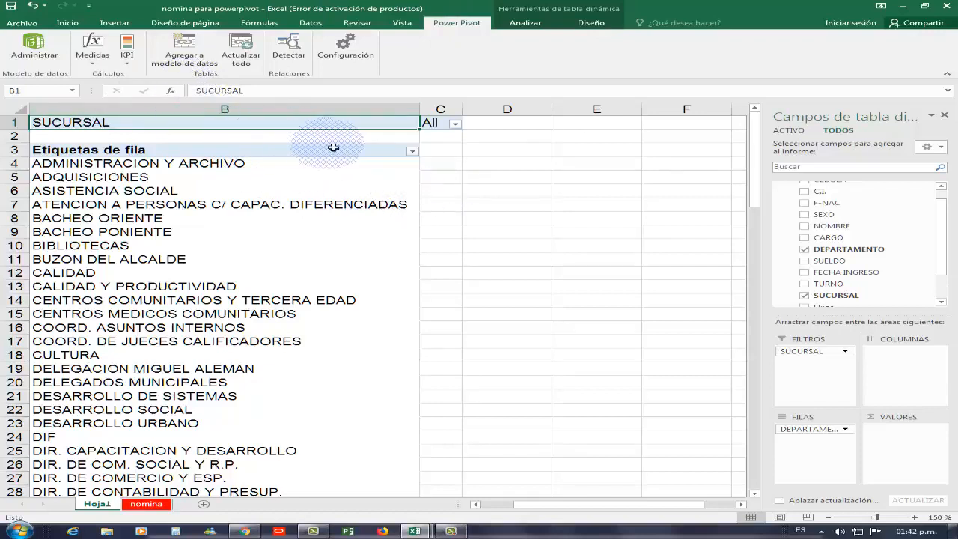
{"action": "left_click", "coordinate": [127, 65]}
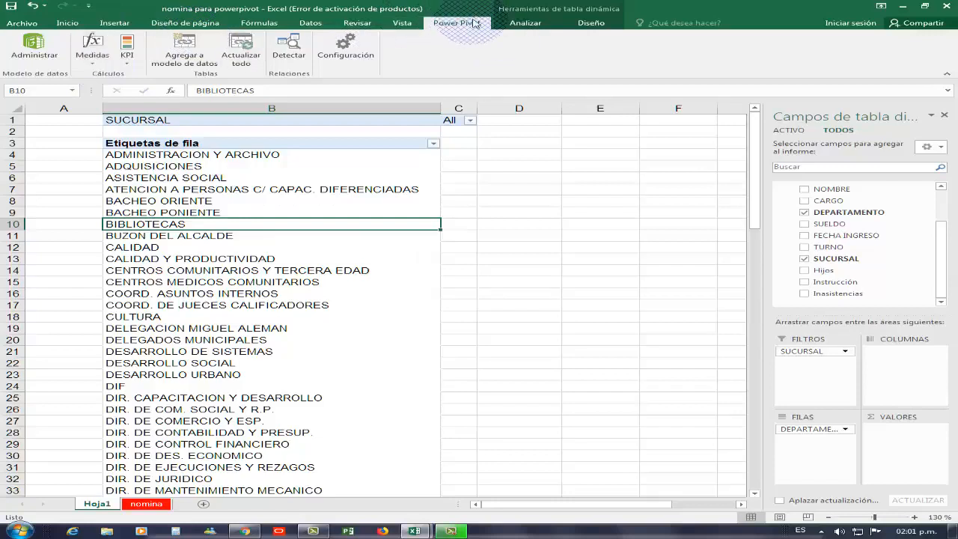
{"action": "left_click", "coordinate": [88, 56]}
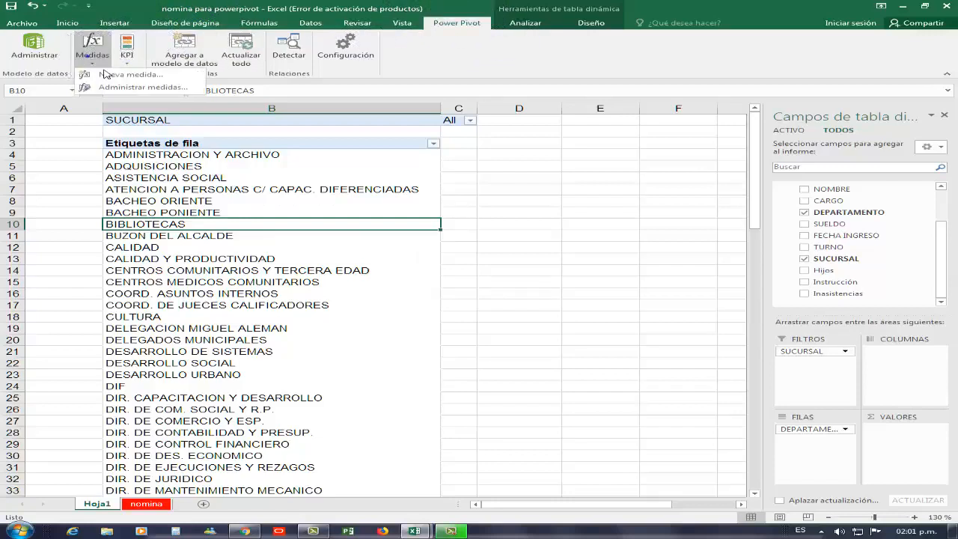
{"action": "left_click", "coordinate": [90, 72]}
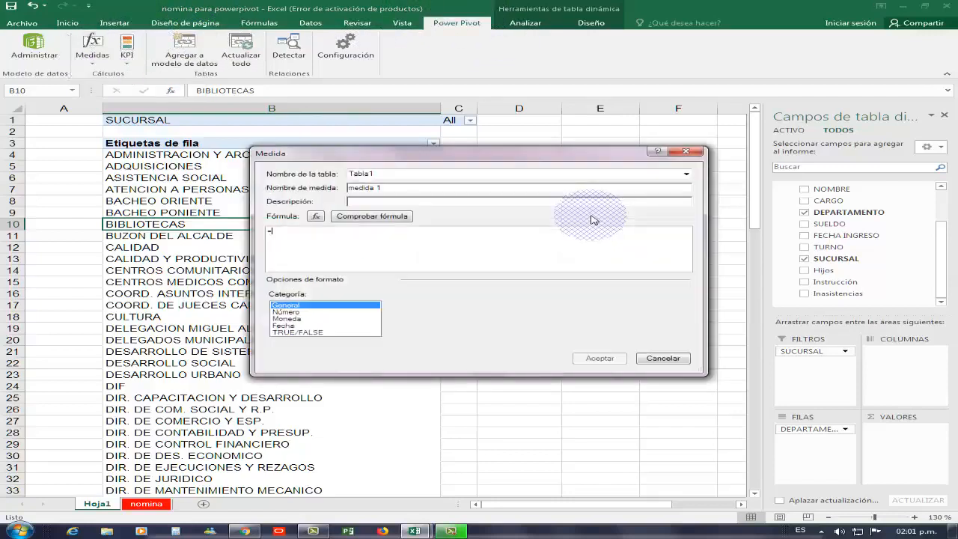
{"action": "left_click_drag", "start_coordinate": [526, 153], "coordinate": [576, 177]}
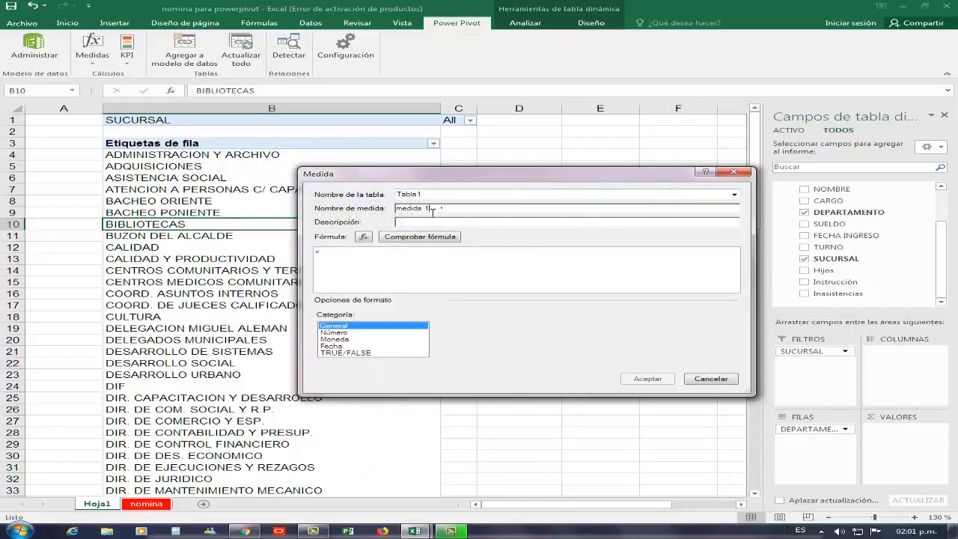
{"action": "type", "text": "m"}
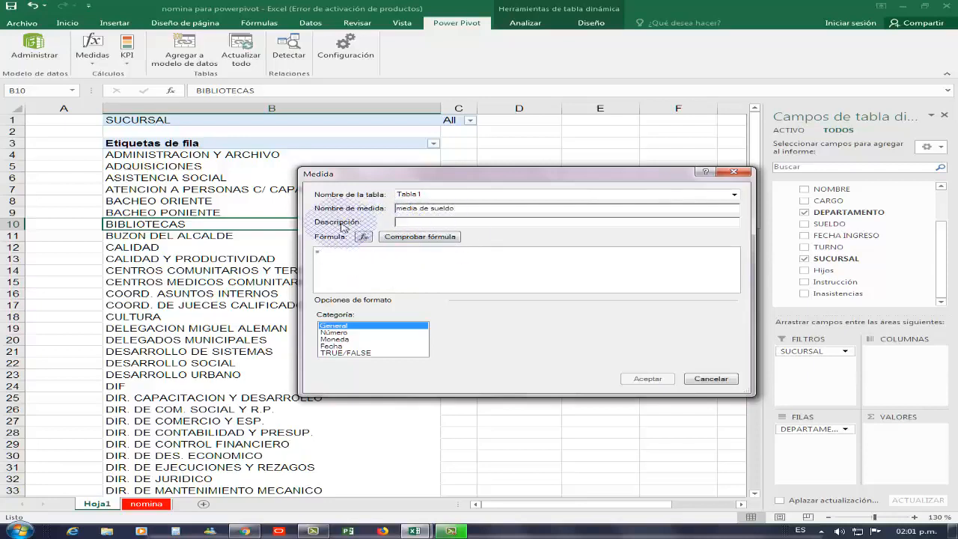
- Set the measure's formula to =AVERAGE(Tabla1[SUELDO]), check it for errors and create the measure
{"action": "left_click", "coordinate": [370, 259]}
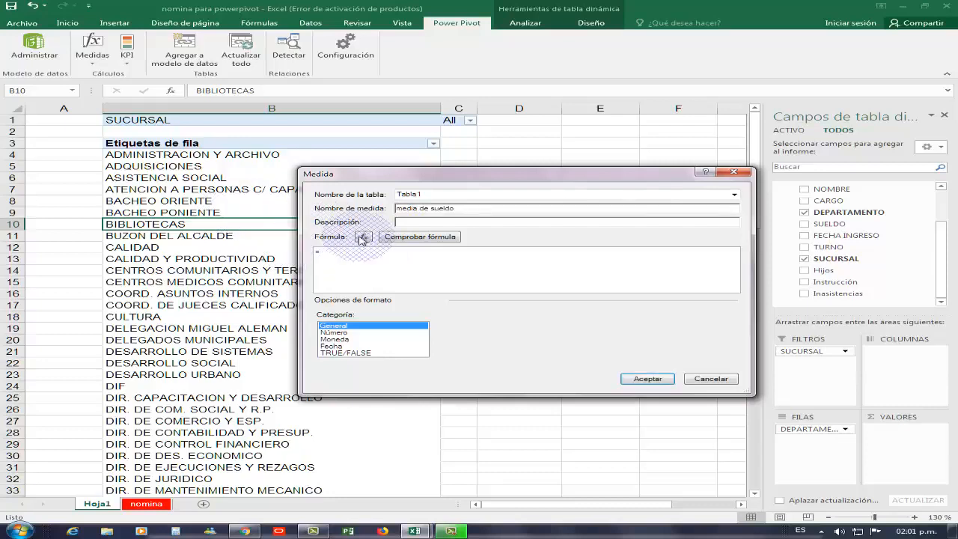
{"action": "type", "text": "a"}
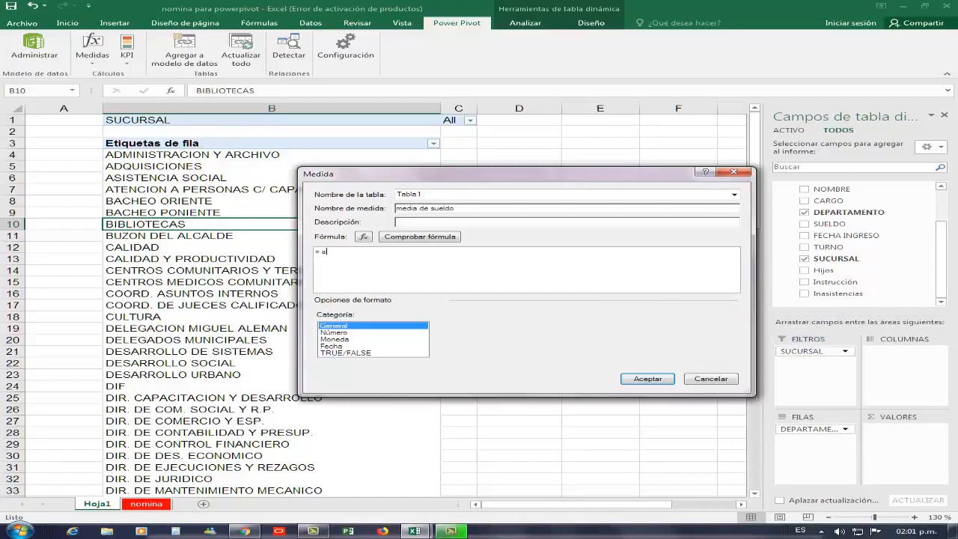
{"action": "type", "text": "ve"}
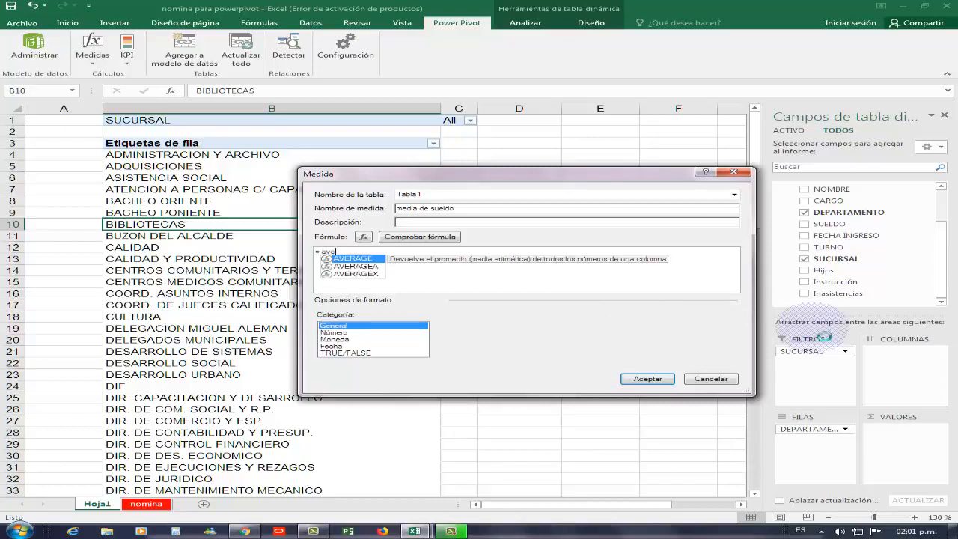
{"action": "double_click", "coordinate": [367, 260]}
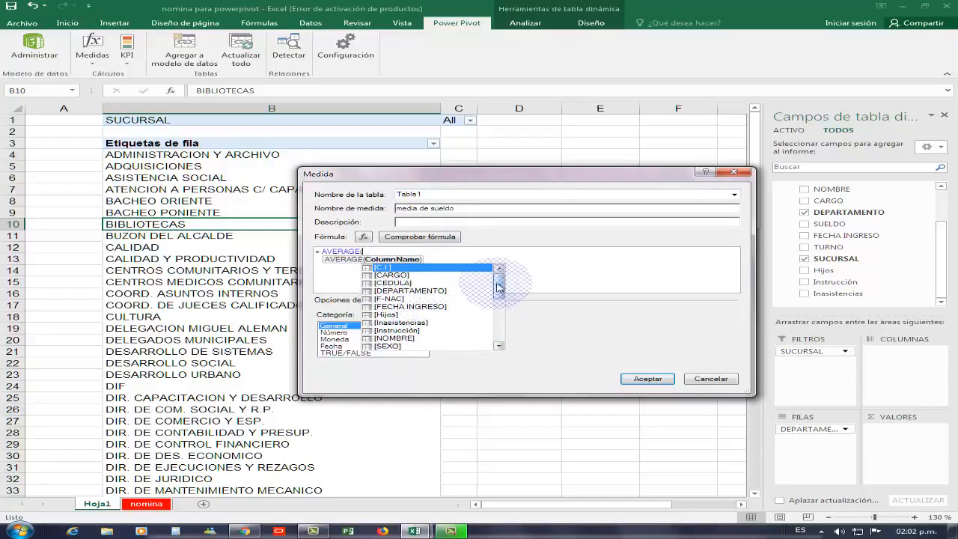
{"action": "left_click_drag", "start_coordinate": [497, 283], "coordinate": [498, 329]}
{"action": "left_click", "coordinate": [424, 330]}
{"action": "double_click", "coordinate": [423, 333]}
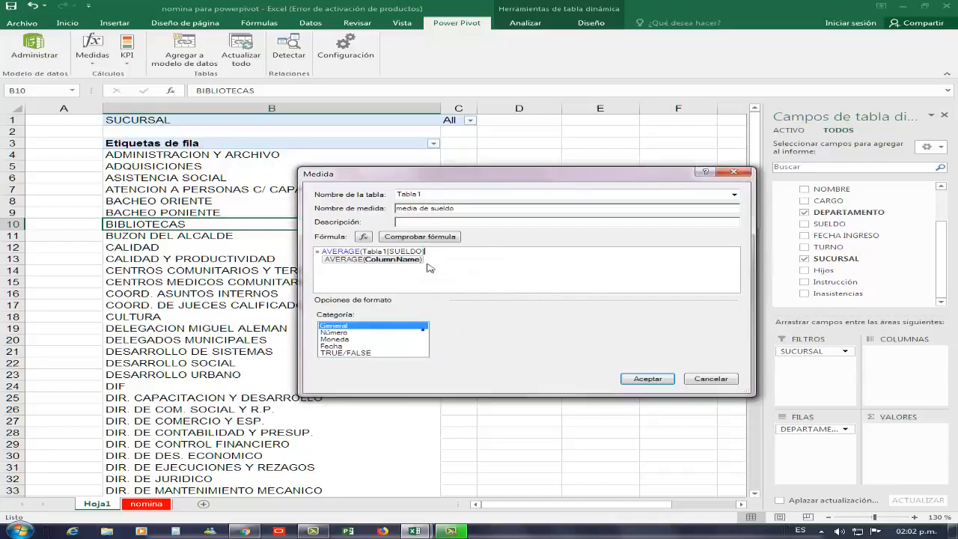
{"action": "left_click", "coordinate": [717, 267]}
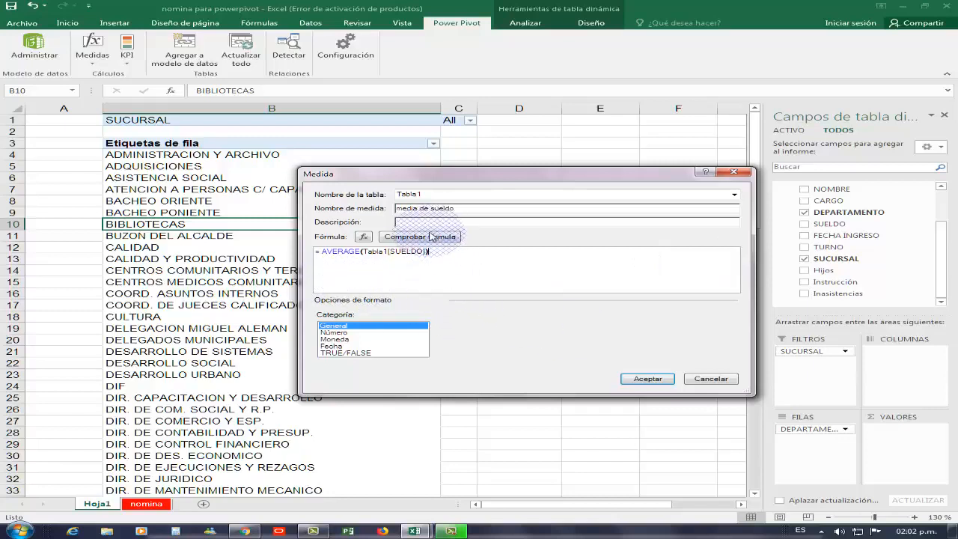
{"action": "left_click", "coordinate": [424, 237]}
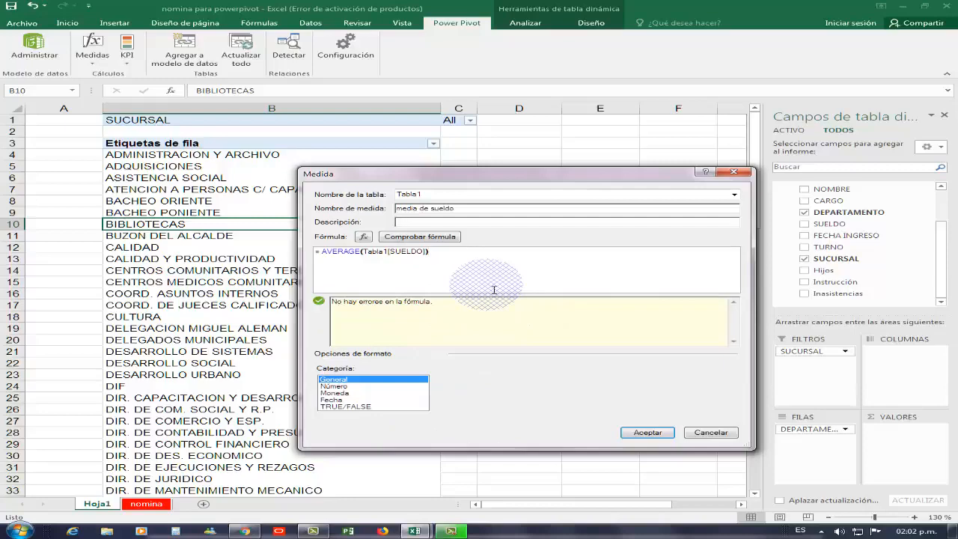
{"action": "left_click", "coordinate": [646, 432]}
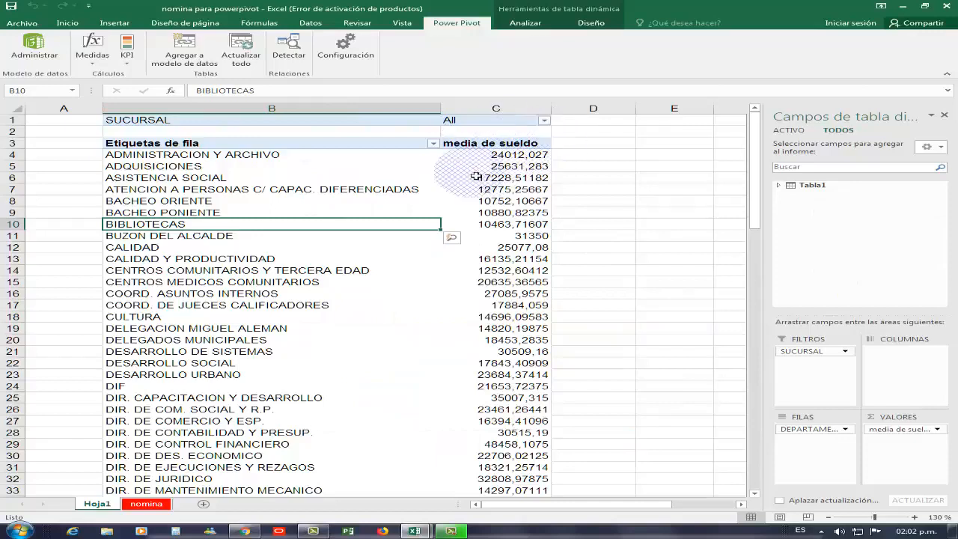
- Format column C, holding the average salaries, with thousands separators and two decimals
{"action": "left_click", "coordinate": [496, 108]}
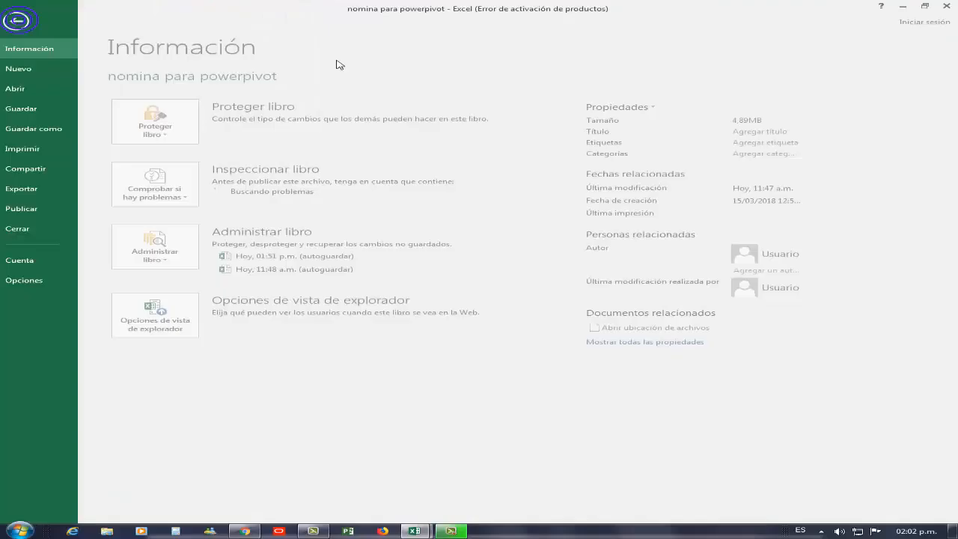
{"action": "left_click", "coordinate": [33, 24]}
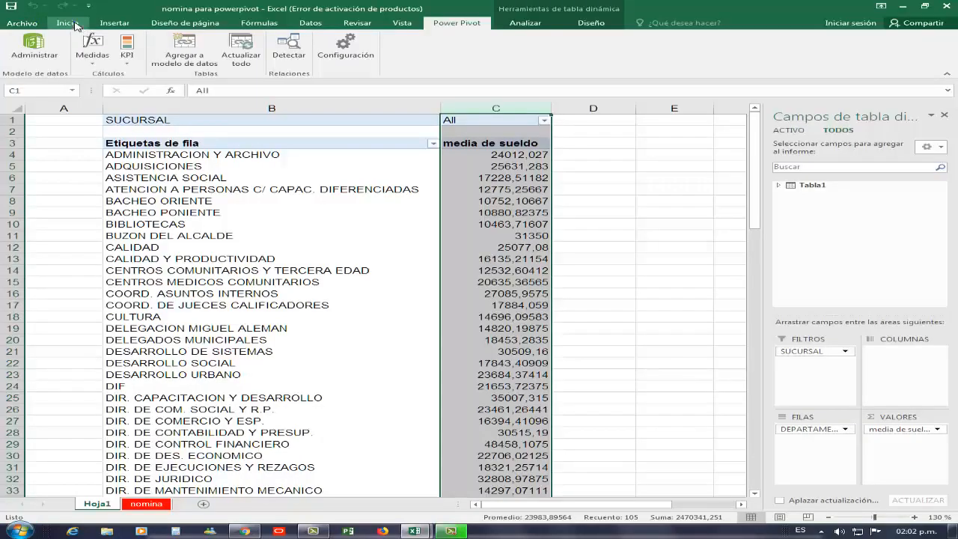
{"action": "left_click", "coordinate": [72, 23]}
{"action": "left_click", "coordinate": [487, 58]}
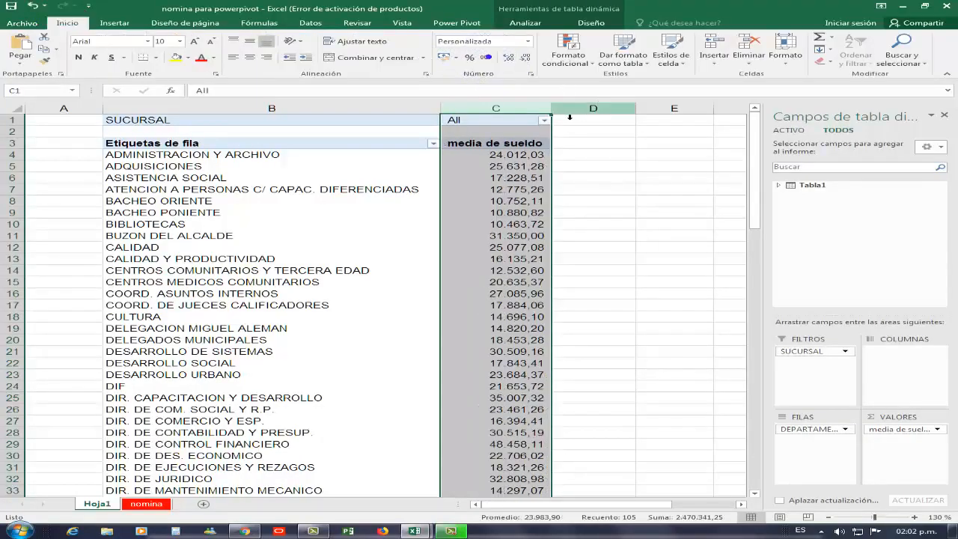
- Widen column C slightly, deselect it and close the pivot table's field list
{"action": "left_click_drag", "start_coordinate": [551, 109], "coordinate": [572, 108]}
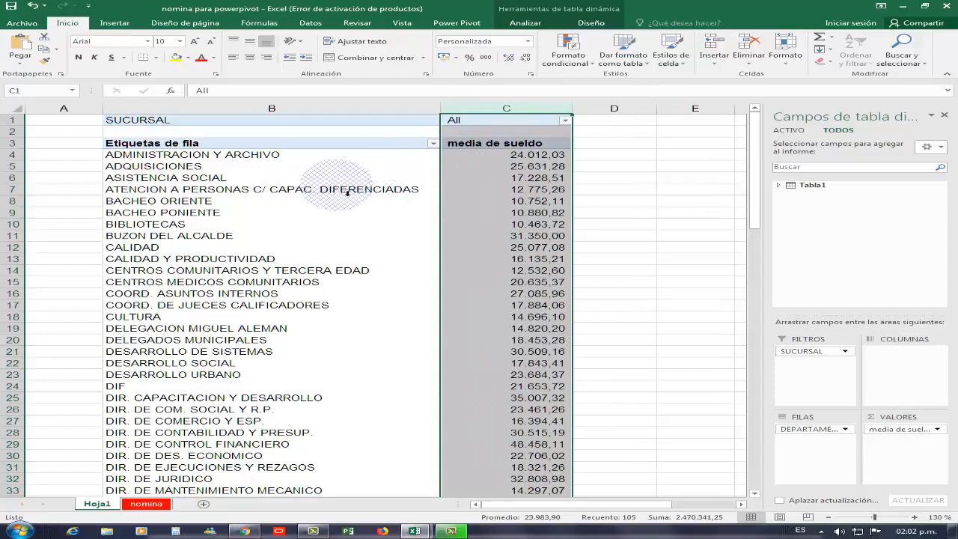
{"action": "left_click", "coordinate": [515, 212]}
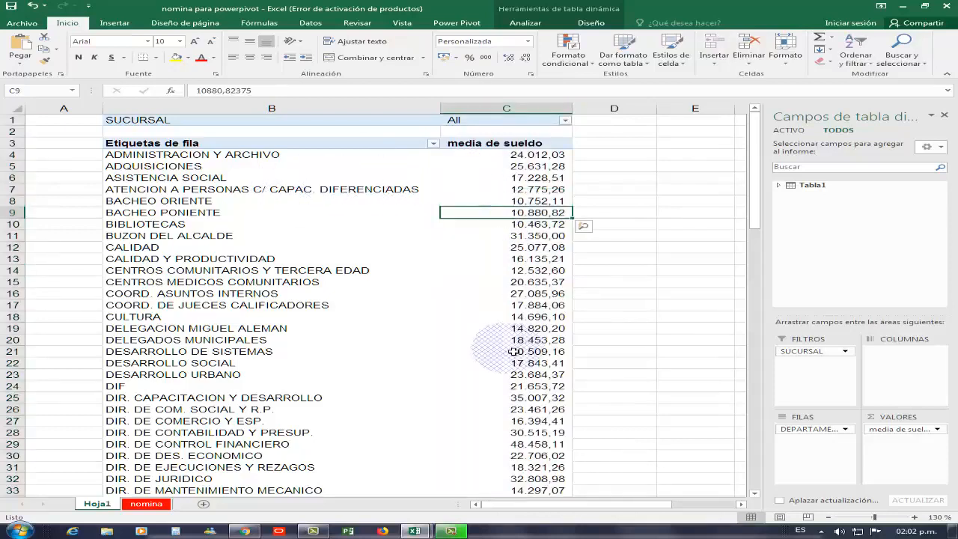
{"action": "left_click", "coordinate": [944, 116]}
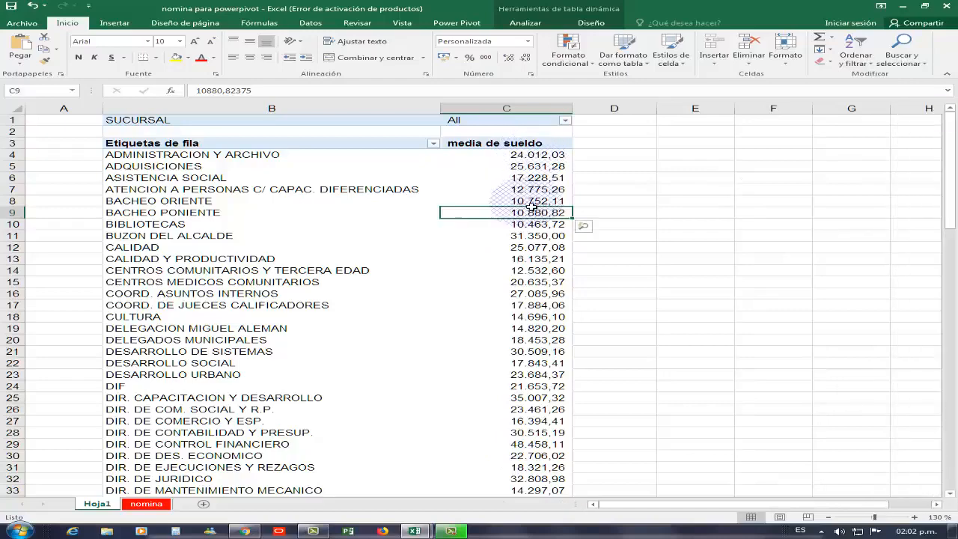
- Look through the average salaries listed for the departments in the pivot table
{"action": "scroll", "coordinate": [530, 207], "scroll_direction": "down", "scroll_amount": 4}
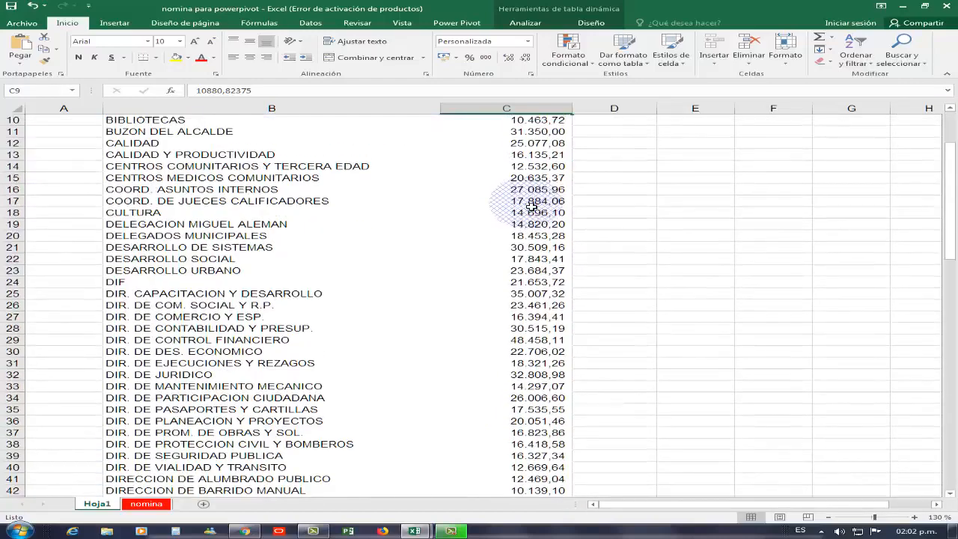
{"action": "scroll", "coordinate": [530, 207], "scroll_direction": "up", "scroll_amount": 4}
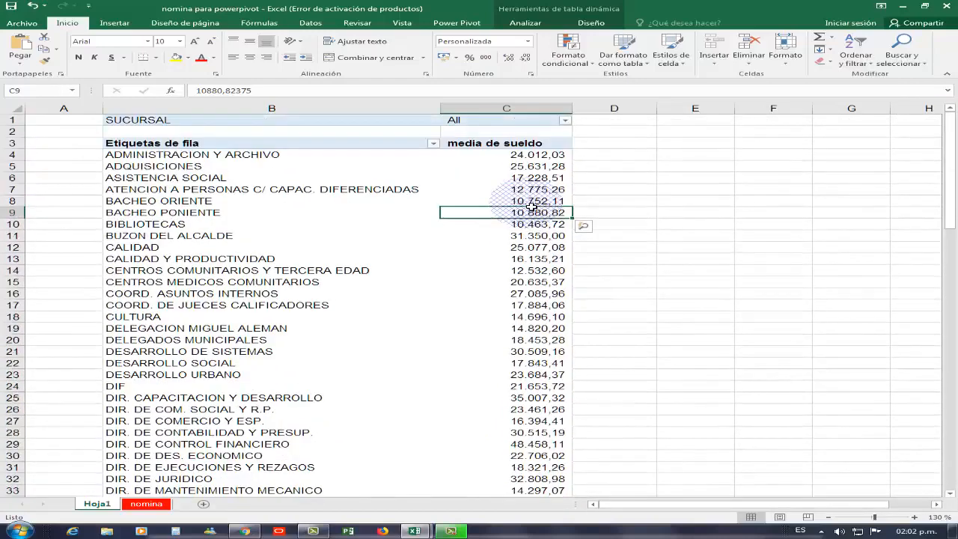
{"action": "scroll", "coordinate": [530, 207], "scroll_direction": "down", "scroll_amount": 5}
{"action": "scroll", "coordinate": [530, 207], "scroll_direction": "up", "scroll_amount": 5}
{"action": "scroll", "coordinate": [530, 207], "scroll_direction": "down", "scroll_amount": 1}
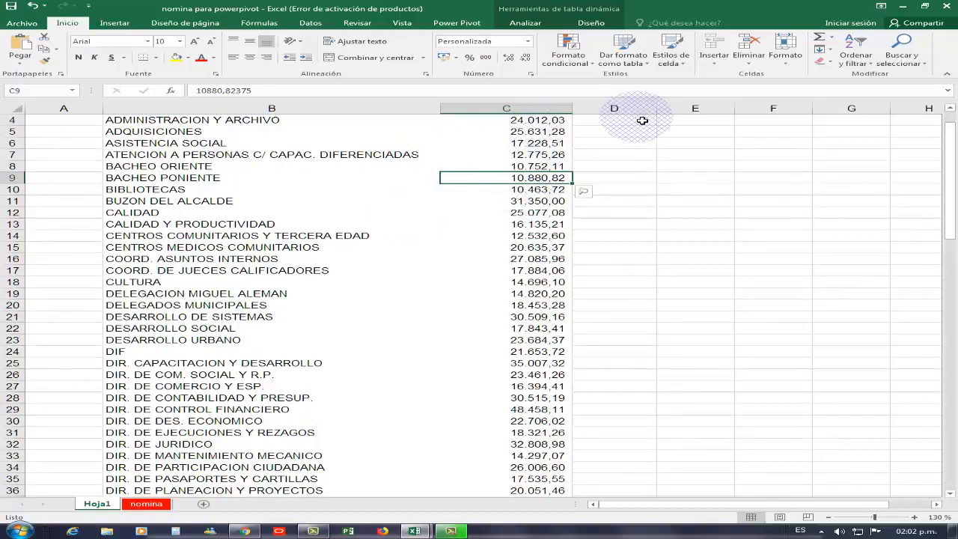
{"action": "mouse_move", "coordinate": [533, 201]}
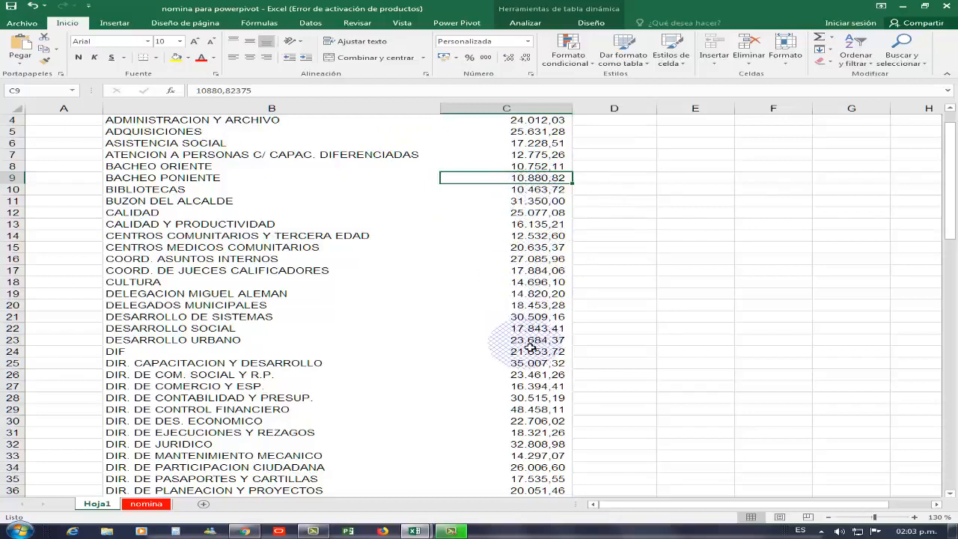
{"action": "mouse_move", "coordinate": [530, 348]}
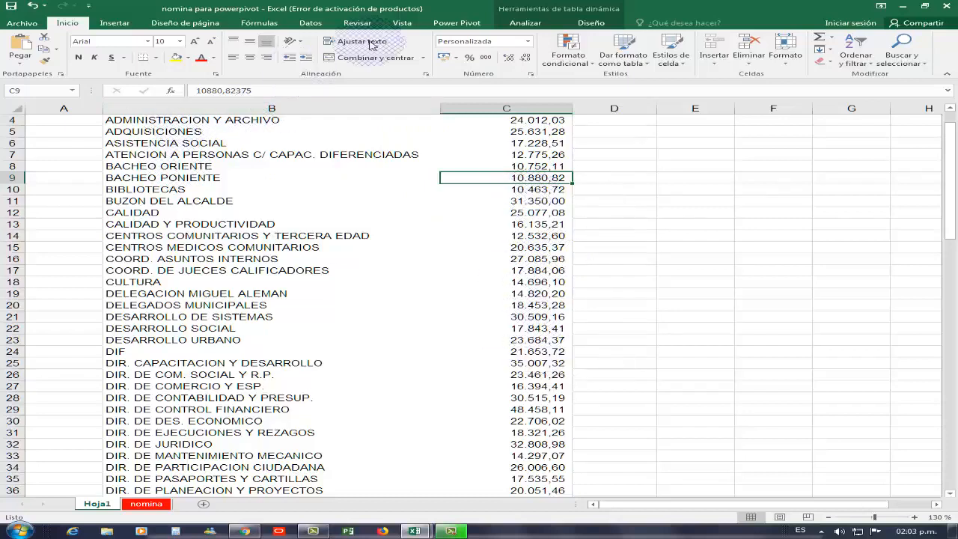
- Start a new KPI based on the "media de sueldo" measure with an absolute target value of 200000
{"action": "left_click", "coordinate": [465, 27]}
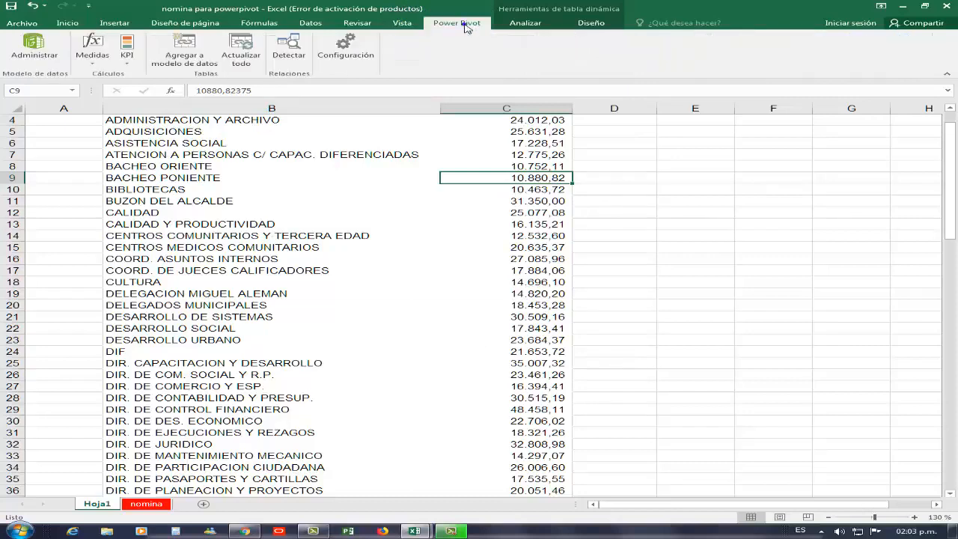
{"action": "left_click", "coordinate": [125, 63]}
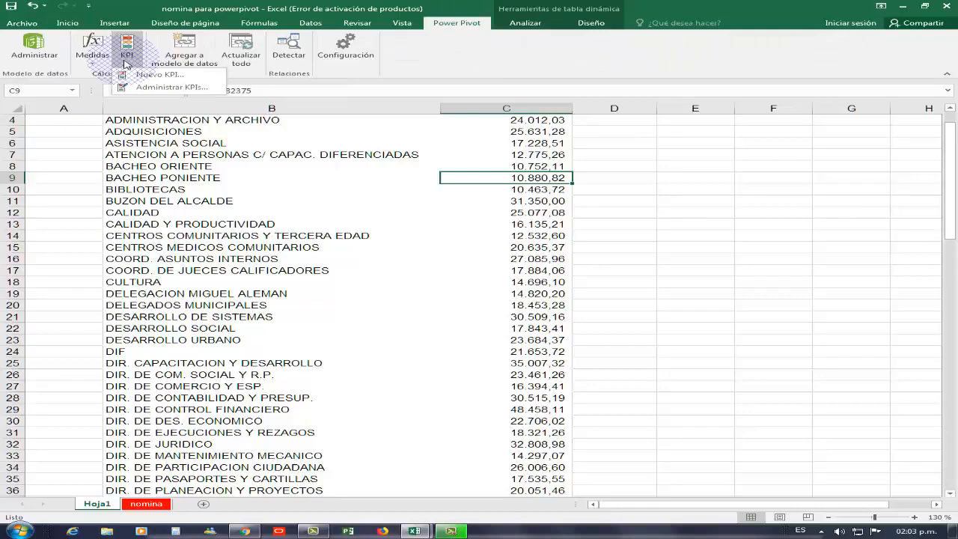
{"action": "left_click", "coordinate": [160, 83]}
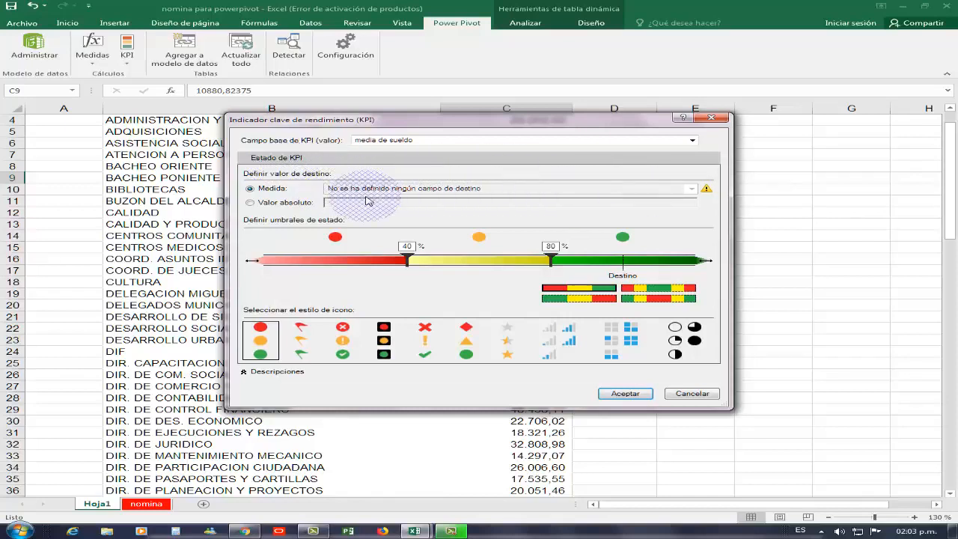
{"action": "left_click", "coordinate": [307, 203]}
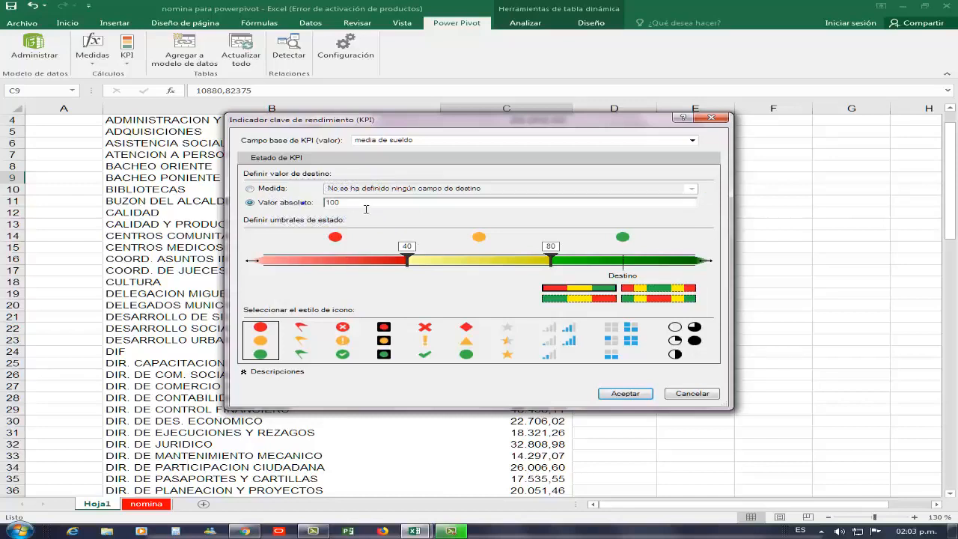
{"action": "left_click_drag", "start_coordinate": [446, 124], "coordinate": [446, 182]}
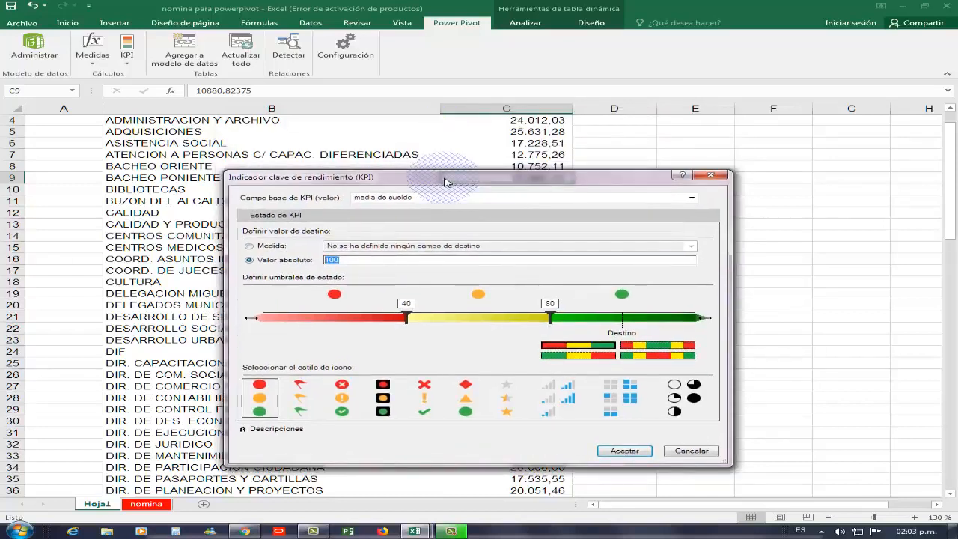
{"action": "type", "text": "200000"}
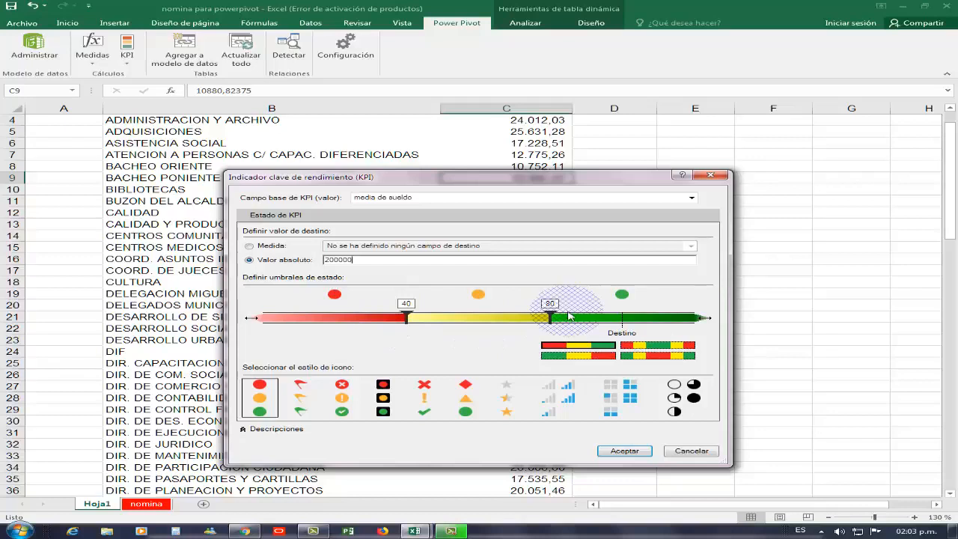
- Try the centred-target and green-yellow-red threshold patterns for the KPI's status
{"action": "left_click", "coordinate": [595, 348]}
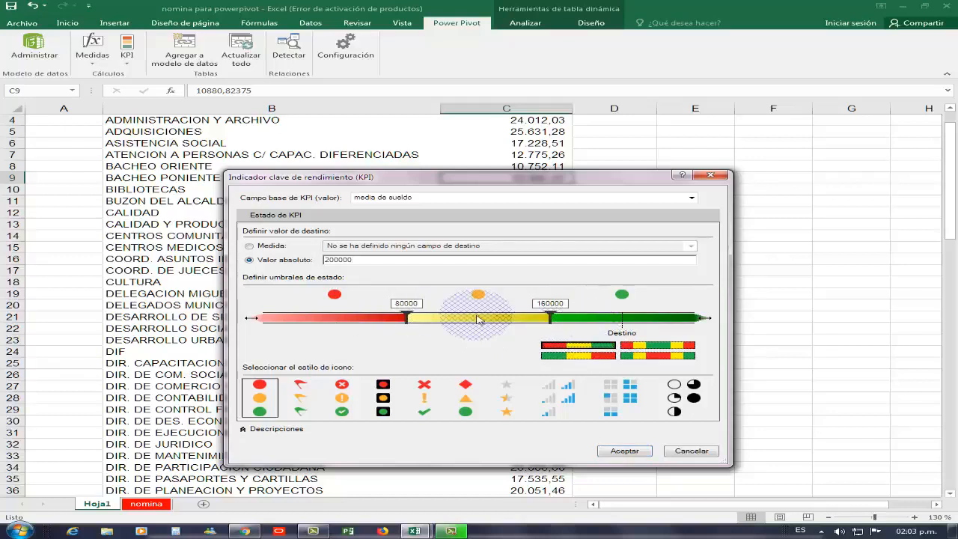
{"action": "left_click", "coordinate": [648, 346]}
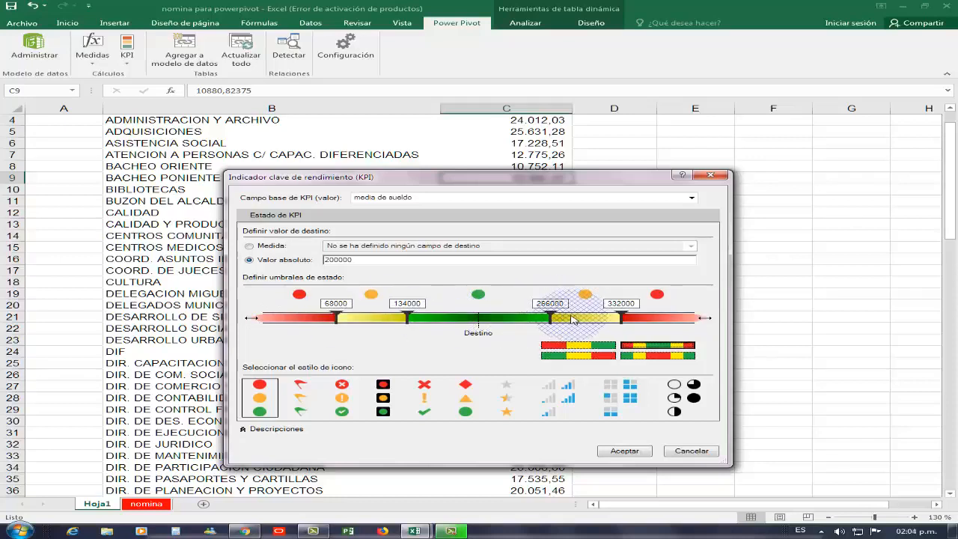
{"action": "left_click", "coordinate": [577, 356]}
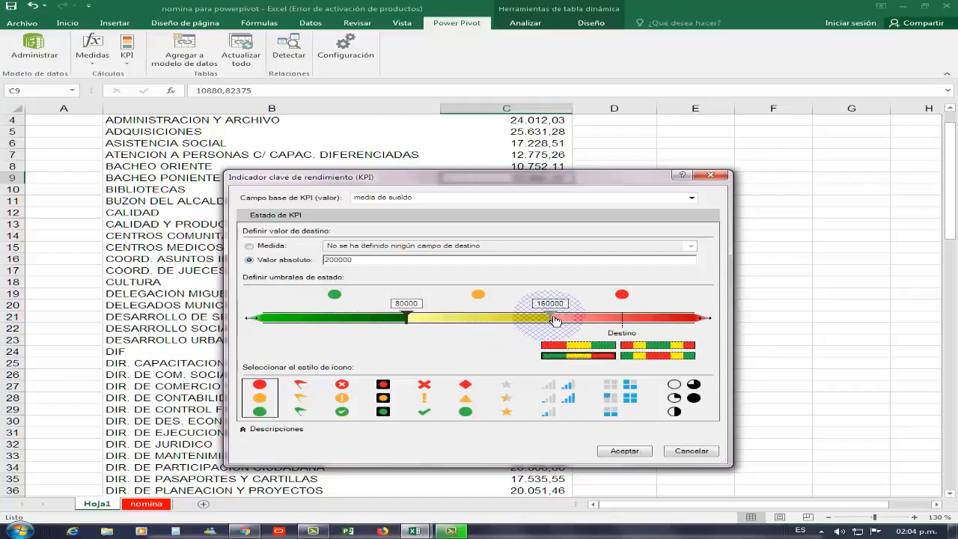
{"action": "left_click", "coordinate": [411, 318]}
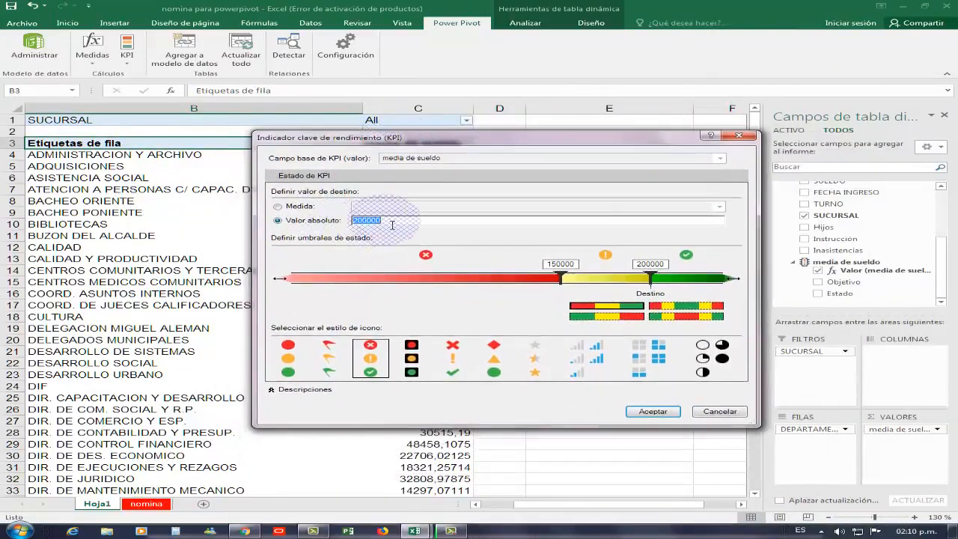
- Set the KPI's absolute target to 20000 and its status thresholds to 15000 and 20000
{"action": "left_click", "coordinate": [378, 222]}
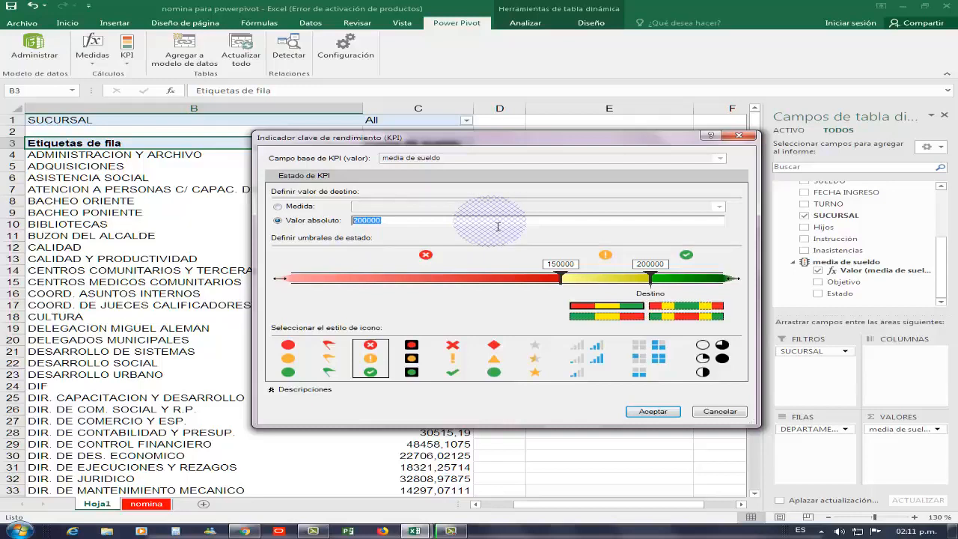
{"action": "type", "text": "2"}
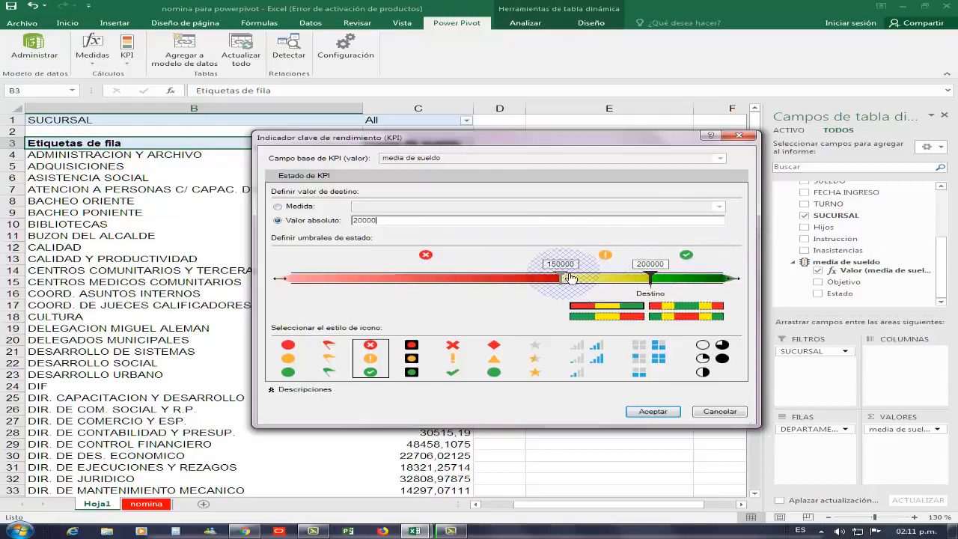
{"action": "left_click_drag", "start_coordinate": [566, 278], "coordinate": [459, 278]}
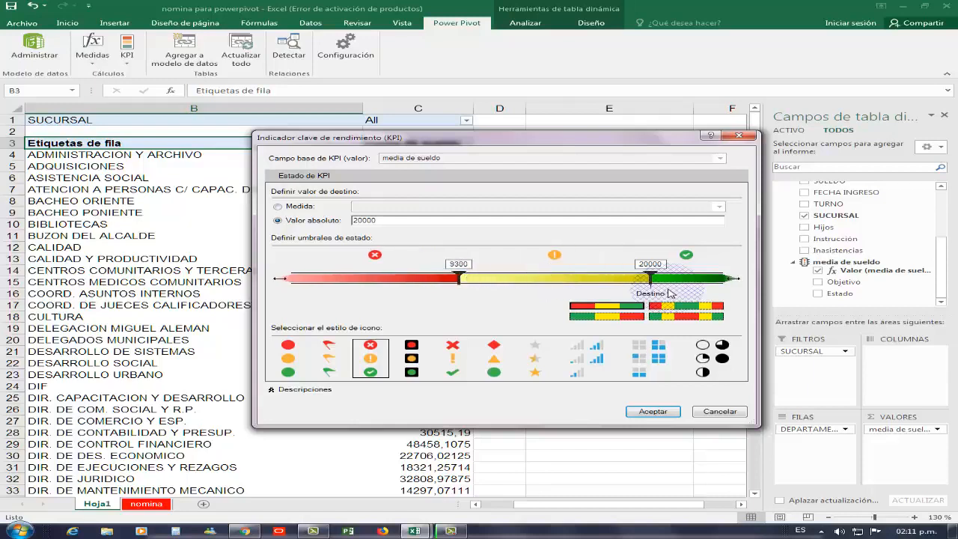
{"action": "left_click_drag", "start_coordinate": [651, 278], "coordinate": [654, 281]}
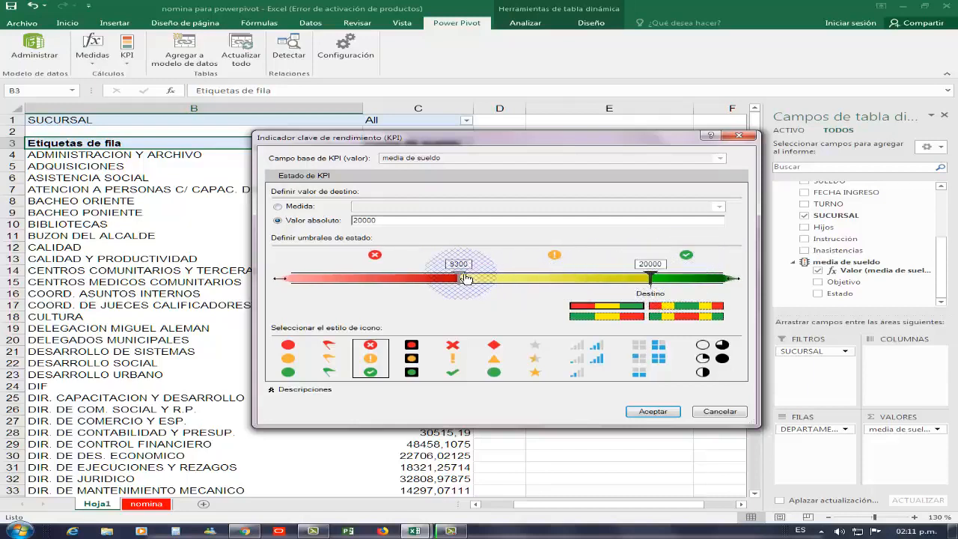
{"action": "left_click_drag", "start_coordinate": [464, 278], "coordinate": [555, 282]}
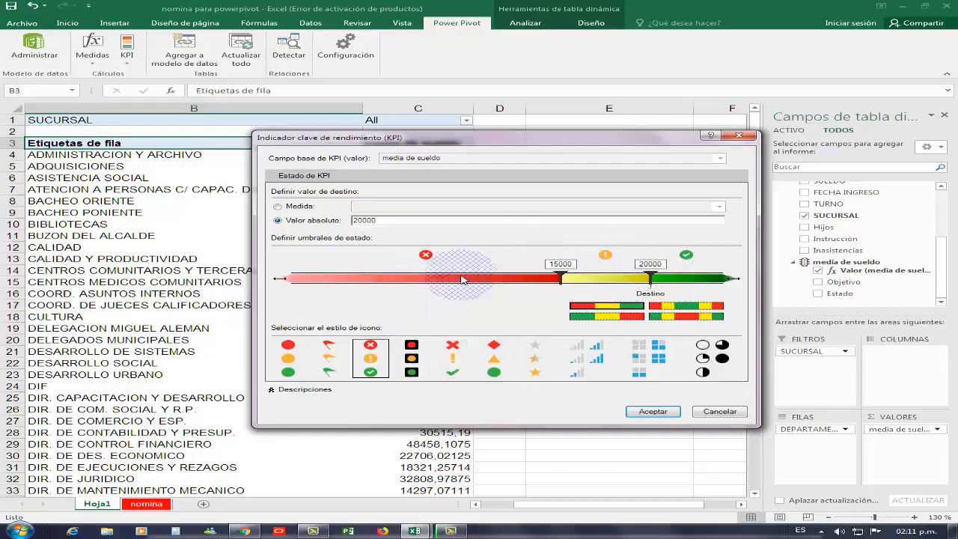
- Compare the KPI icon styles, choose the circled cross, exclamation and check symbols, save the KPI and close the KPI manager
{"action": "left_click", "coordinate": [297, 349]}
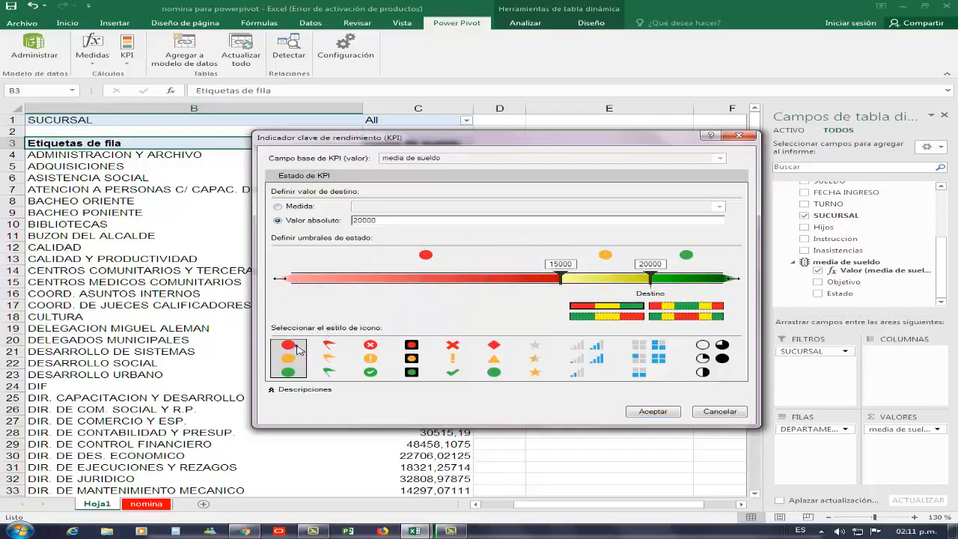
{"action": "left_click", "coordinate": [370, 358]}
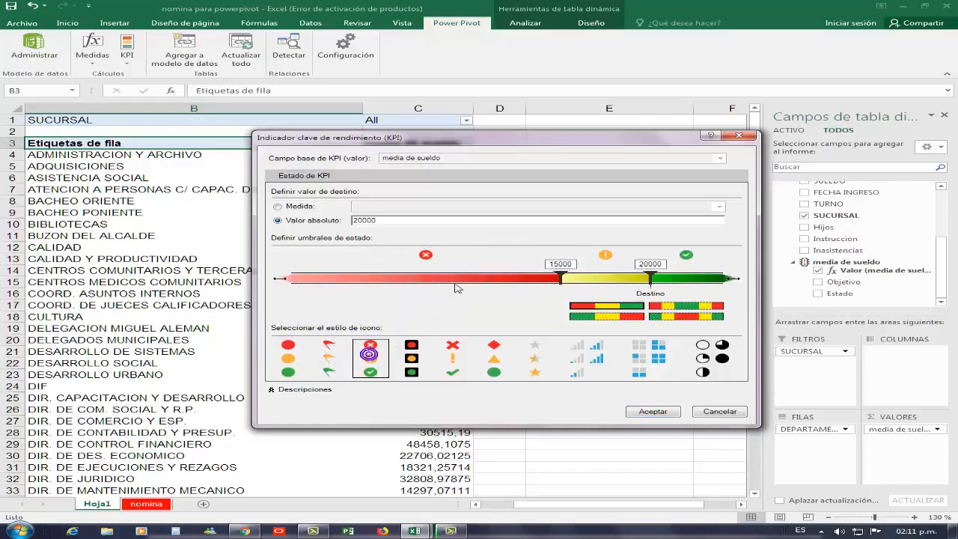
{"action": "left_click", "coordinate": [452, 357]}
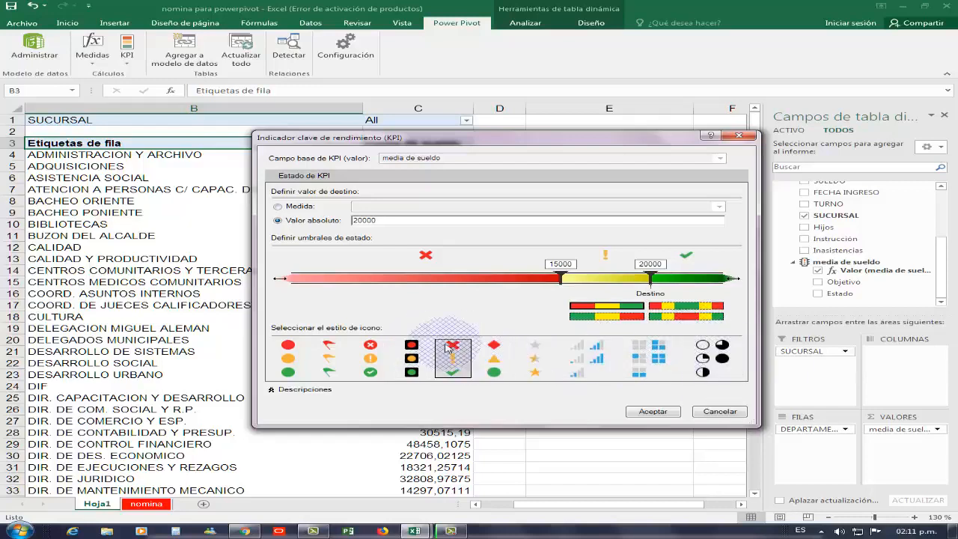
{"action": "left_click", "coordinate": [368, 358]}
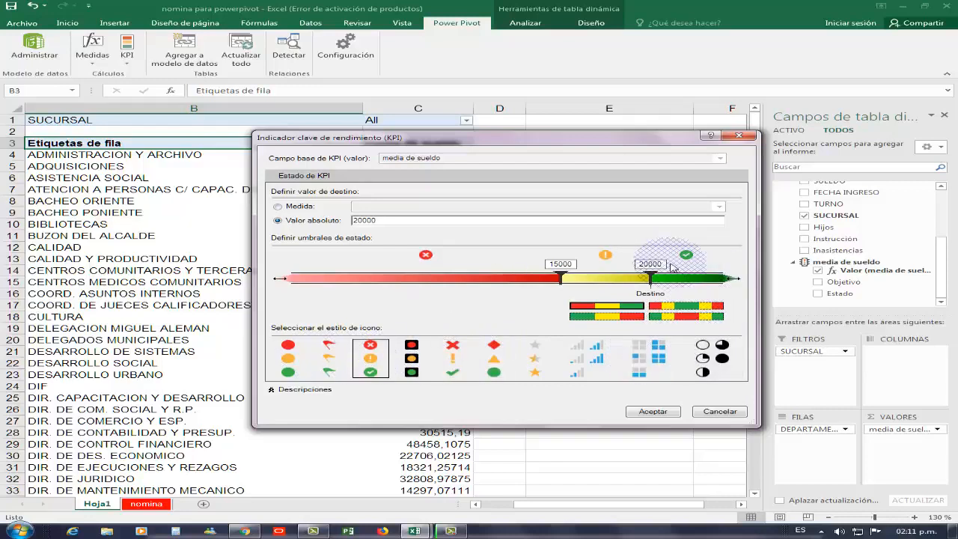
{"action": "left_click", "coordinate": [653, 411]}
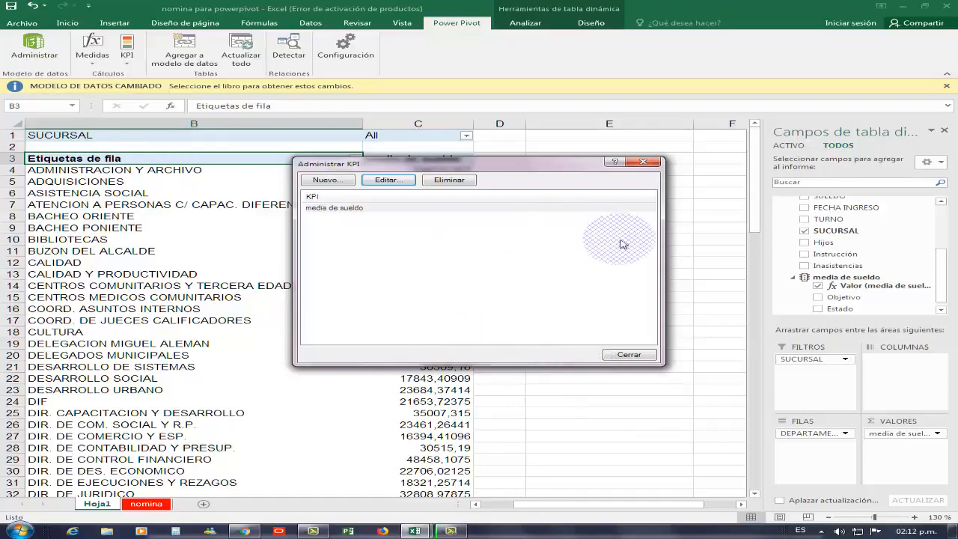
{"action": "left_click", "coordinate": [627, 356]}
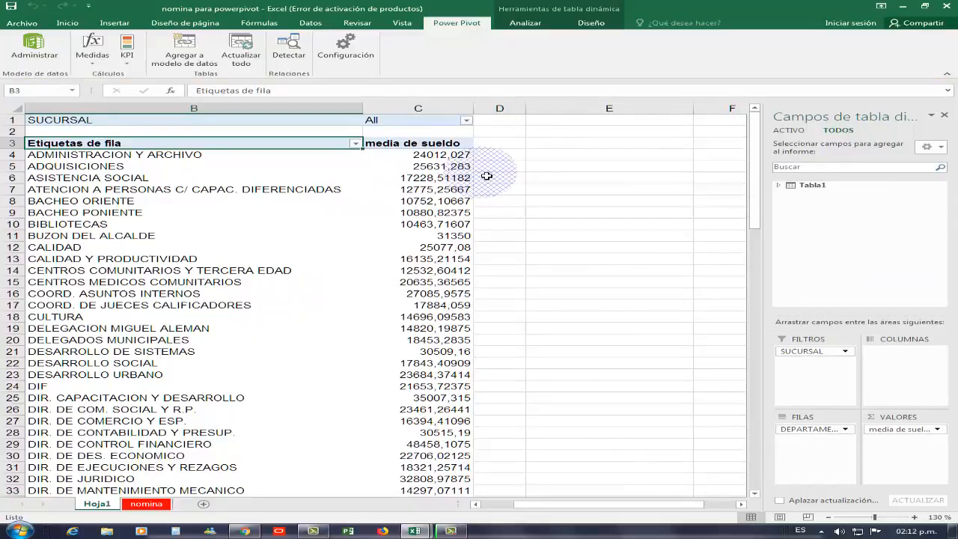
- Expand Tabla1 and its "media de sueldo" KPI in the field list and add the KPI's Estado field to the pivot table
{"action": "left_click", "coordinate": [777, 186]}
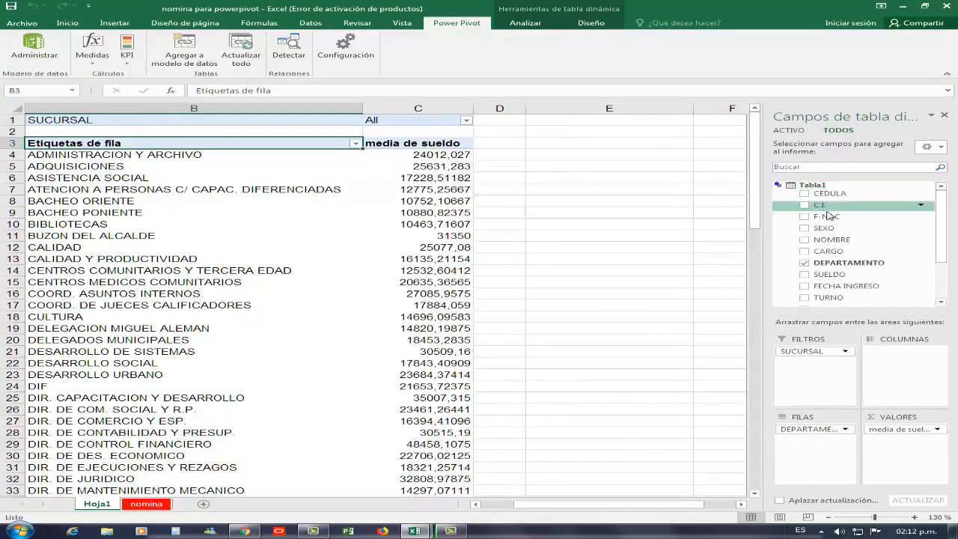
{"action": "scroll", "coordinate": [935, 255], "scroll_direction": "down", "scroll_amount": 3}
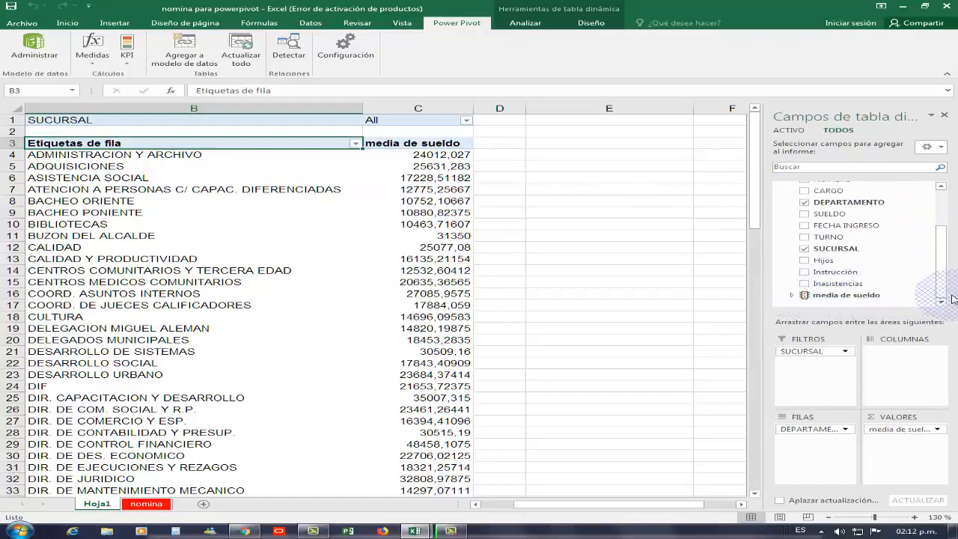
{"action": "left_click", "coordinate": [793, 295]}
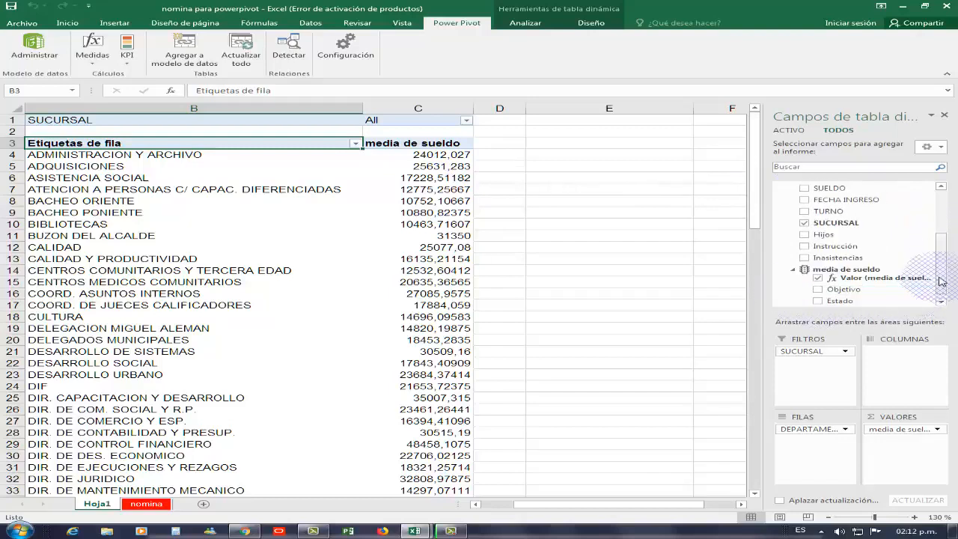
{"action": "left_click", "coordinate": [817, 293]}
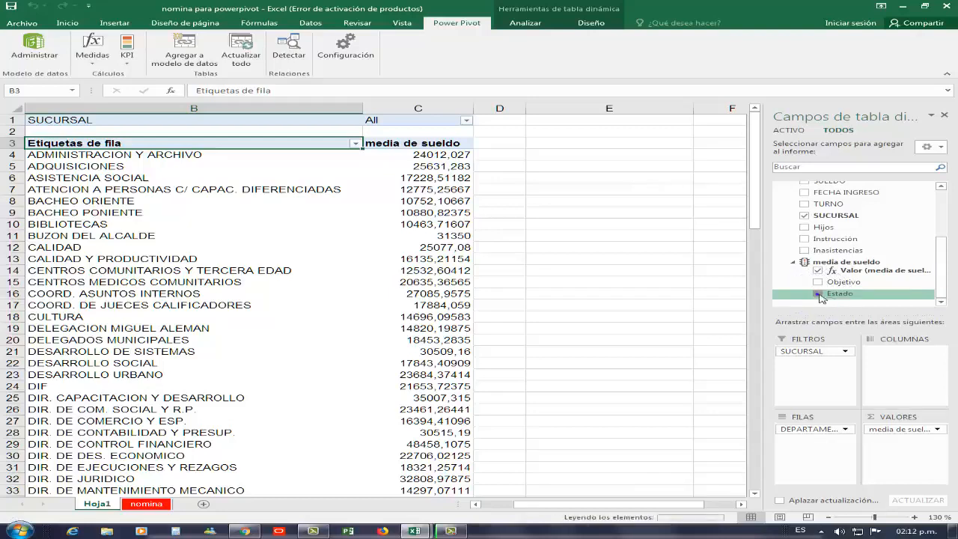
- Narrow column D, holding the KPI status icons, and select its header cell D3
{"action": "left_click_drag", "start_coordinate": [629, 120], "coordinate": [528, 126]}
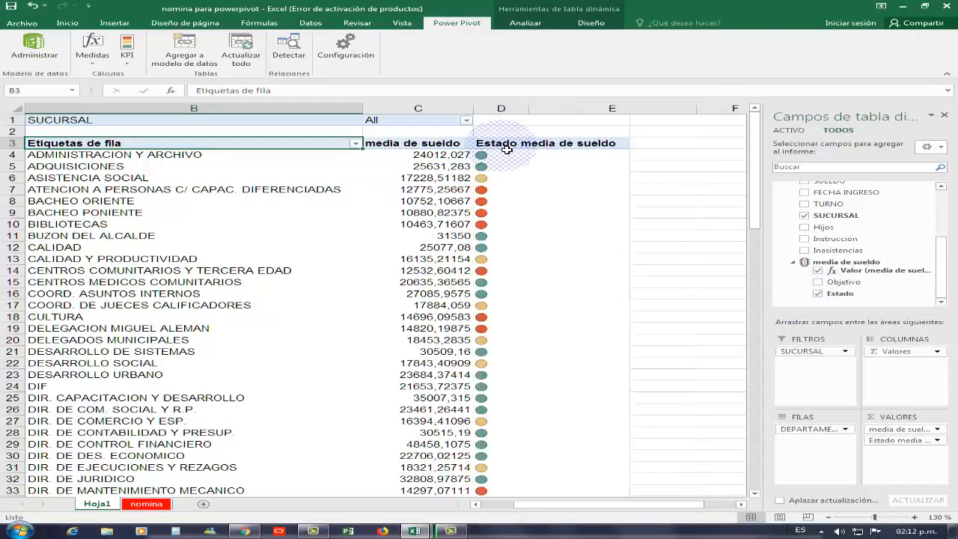
{"action": "left_click", "coordinate": [507, 149]}
{"action": "left_click", "coordinate": [534, 155]}
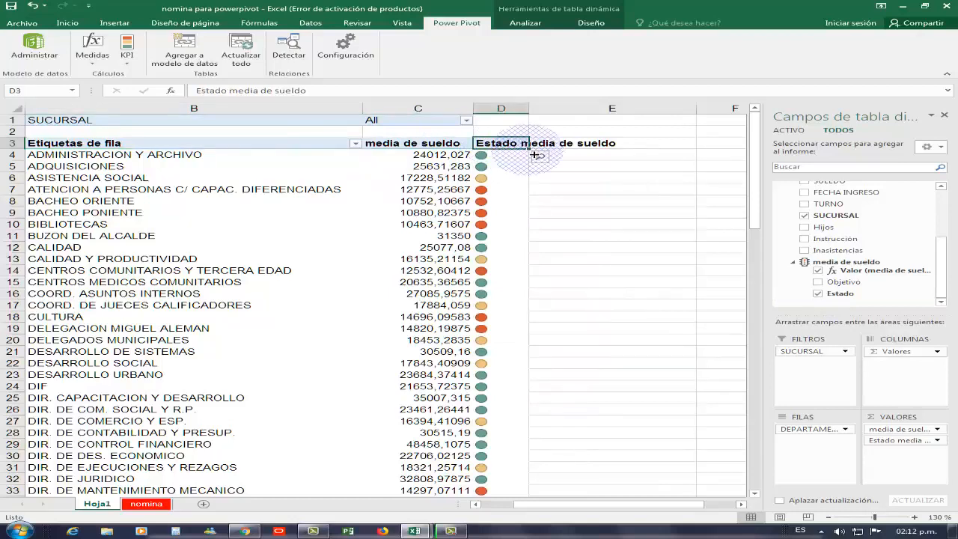
- Rename the KPI status column header in D3 as "Esatus" and close the pivot table field list
{"action": "type", "text": "Esatus"}
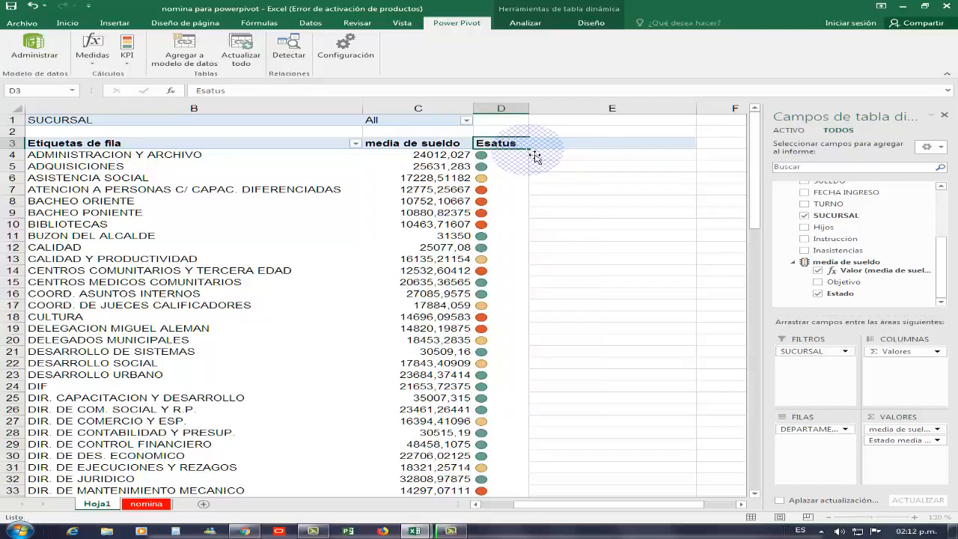
{"action": "key", "text": "Return"}
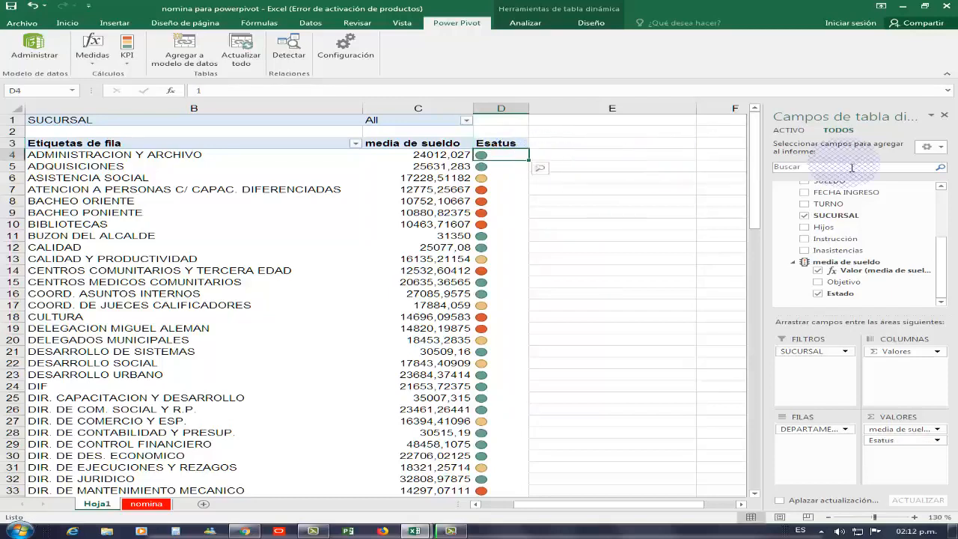
{"action": "left_click", "coordinate": [944, 114]}
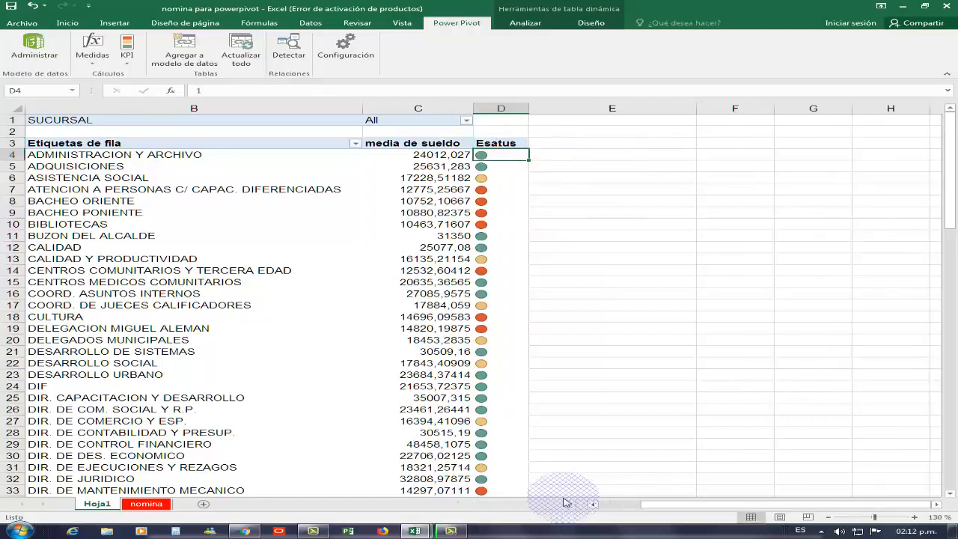
{"action": "left_click", "coordinate": [596, 504]}
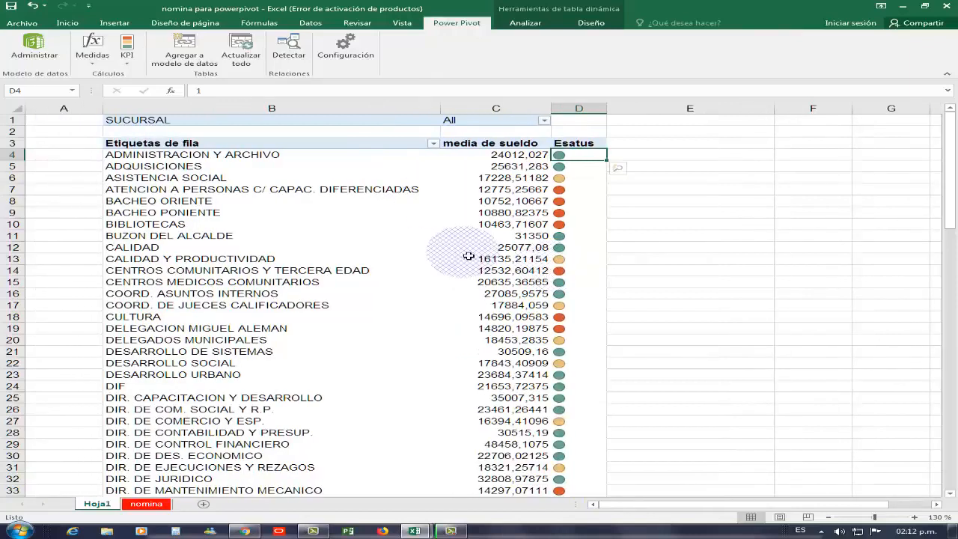
- Format the average salary values in column C with thousands separators and two decimals
{"action": "left_click", "coordinate": [509, 110]}
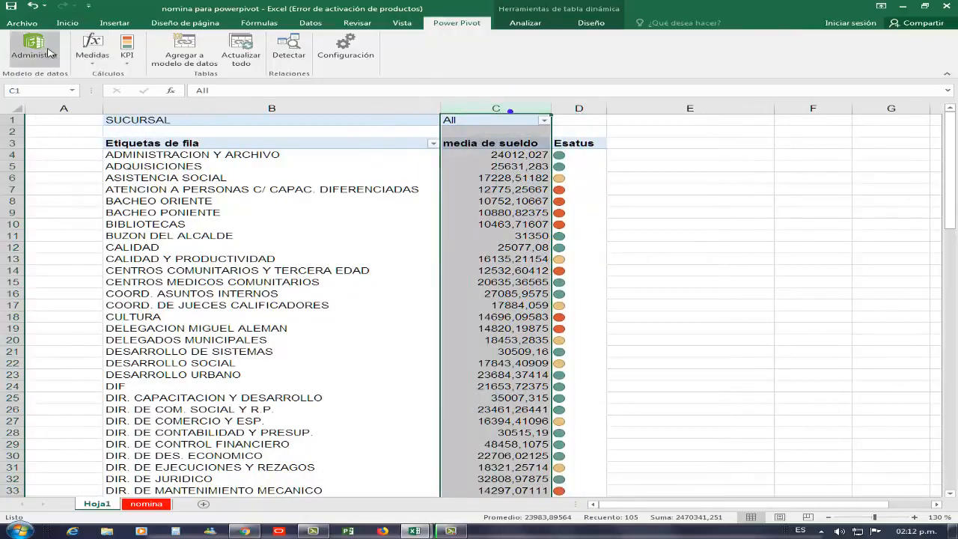
{"action": "left_click", "coordinate": [34, 23]}
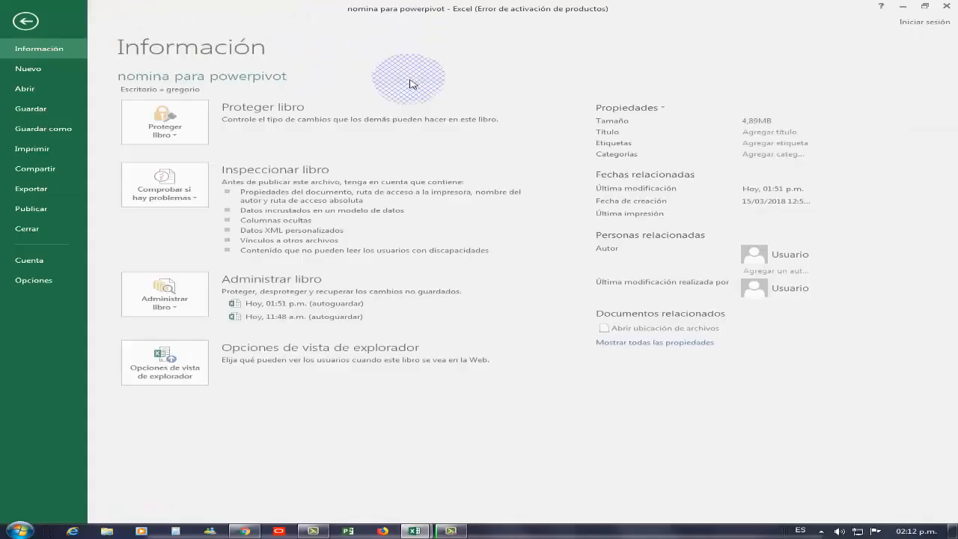
{"action": "left_click", "coordinate": [27, 20]}
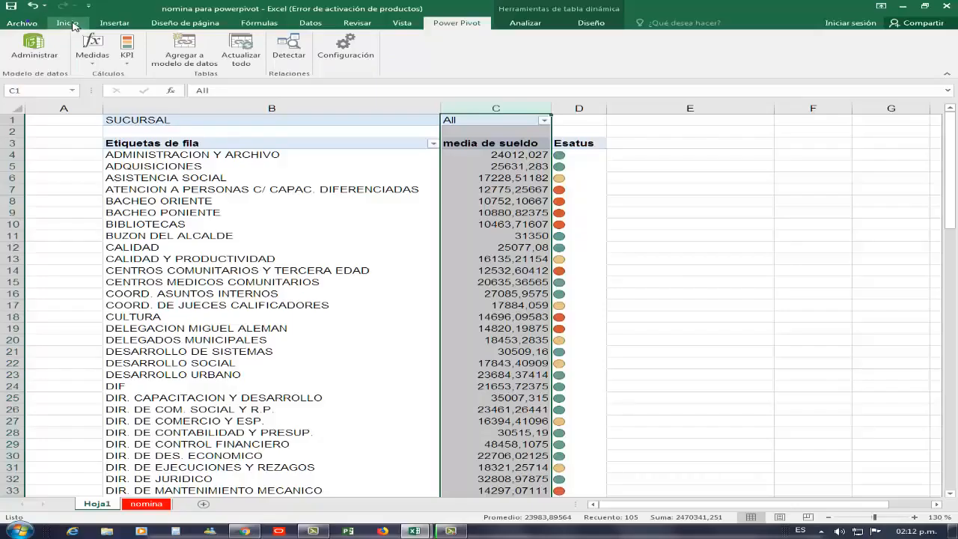
{"action": "left_click", "coordinate": [485, 58]}
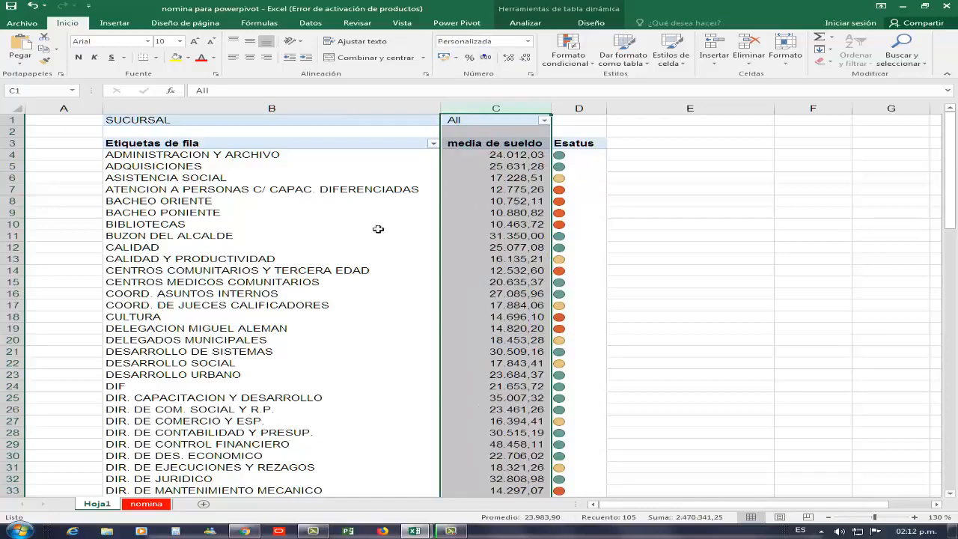
- Review the departments, their average salaries and the KPI status icons for all branches
{"action": "left_click", "coordinate": [360, 240]}
{"action": "scroll", "coordinate": [512, 234], "scroll_direction": "down", "scroll_amount": 8}
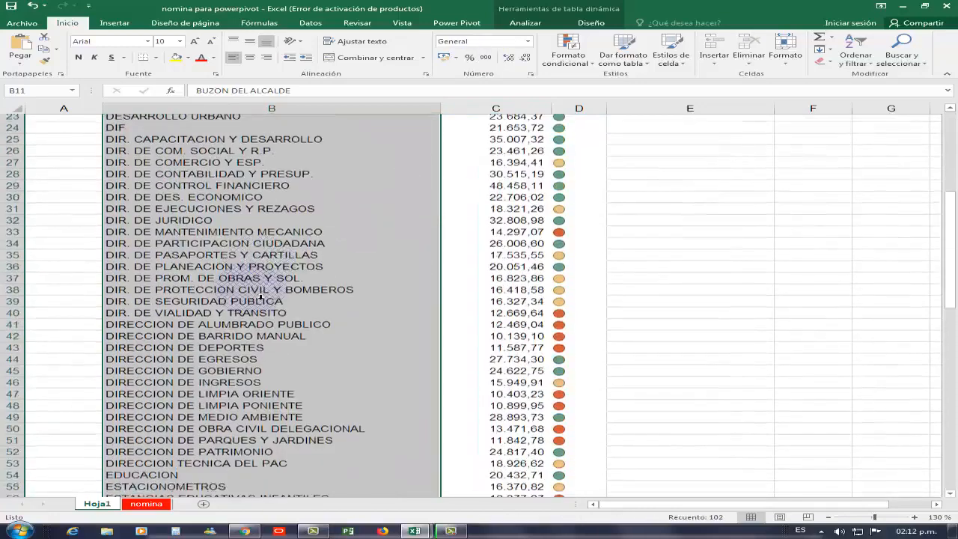
{"action": "left_click", "coordinate": [250, 289]}
{"action": "scroll", "coordinate": [483, 289], "scroll_direction": "up", "scroll_amount": 8}
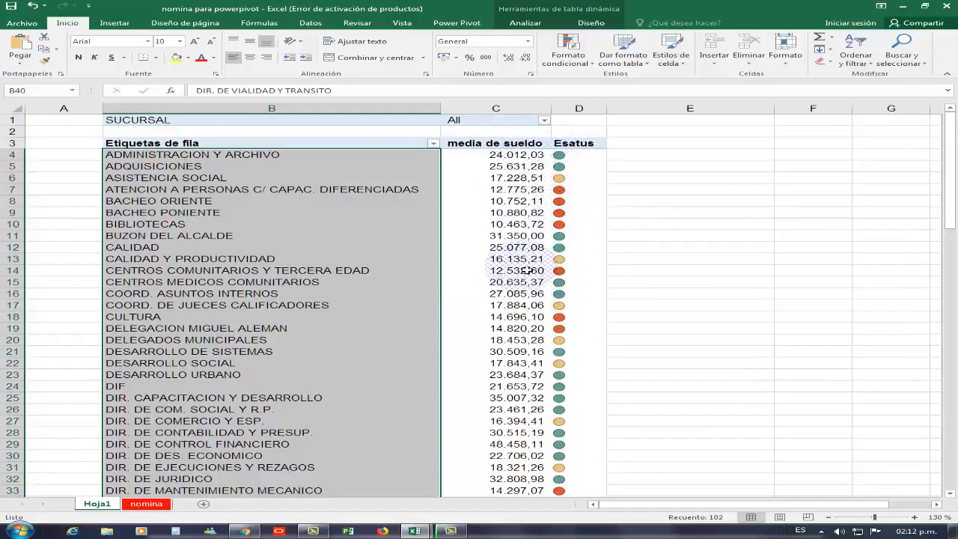
{"action": "left_click", "coordinate": [526, 259]}
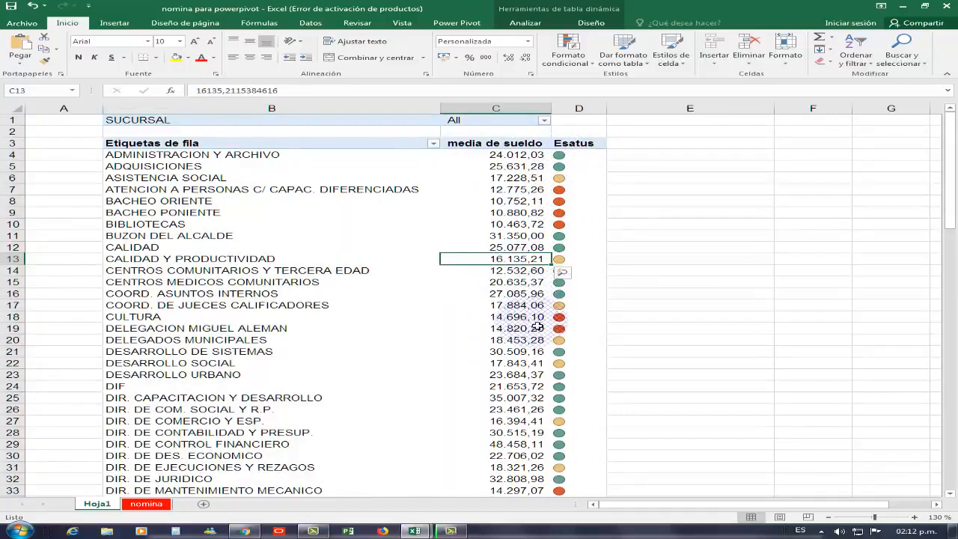
{"action": "scroll", "coordinate": [537, 328], "scroll_direction": "down", "scroll_amount": 7}
{"action": "scroll", "coordinate": [537, 328], "scroll_direction": "down", "scroll_amount": 4}
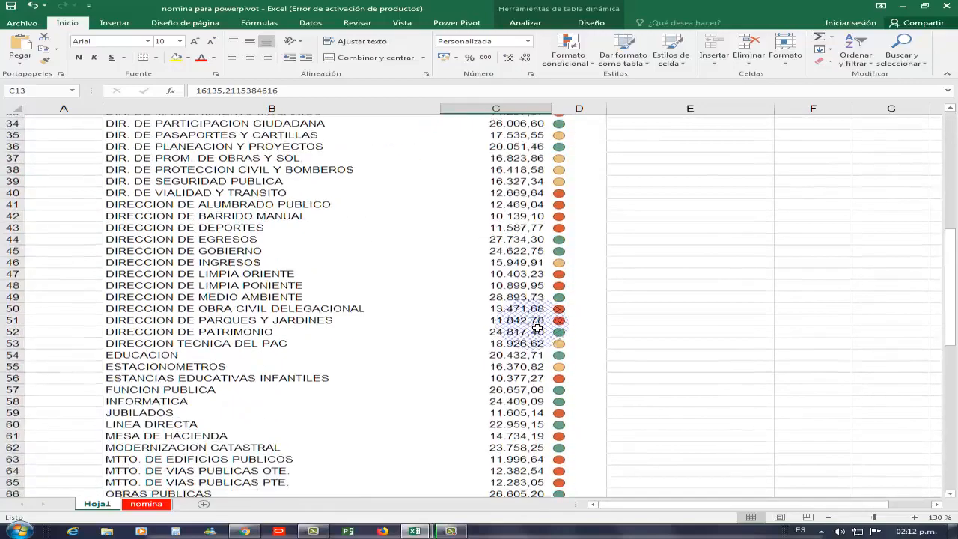
{"action": "scroll", "coordinate": [538, 327], "scroll_direction": "up", "scroll_amount": 1}
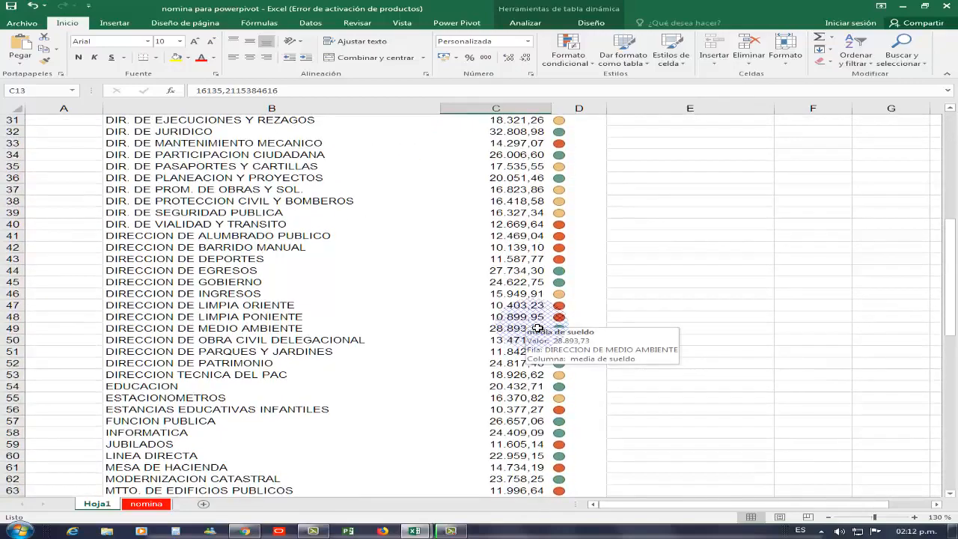
{"action": "scroll", "coordinate": [538, 327], "scroll_direction": "up", "scroll_amount": 10}
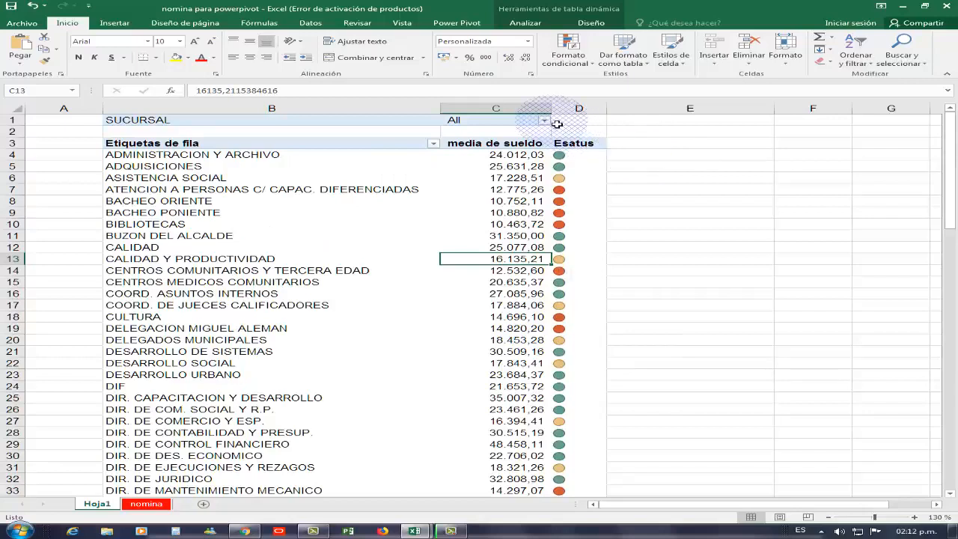
- Filter the pivot table's SUCURSAL field to show only the Caracas branch
{"action": "left_click", "coordinate": [544, 120]}
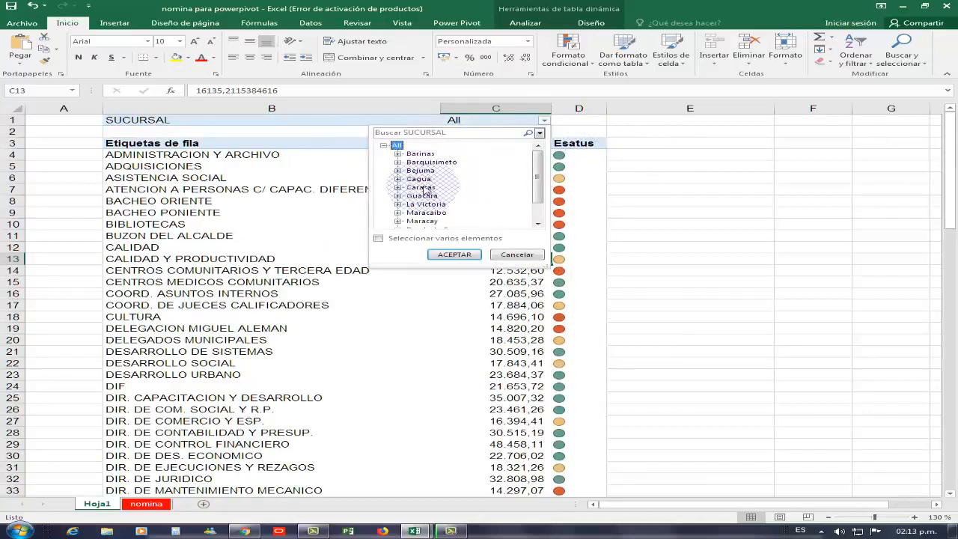
{"action": "left_click", "coordinate": [421, 187]}
{"action": "left_click", "coordinate": [454, 254]}
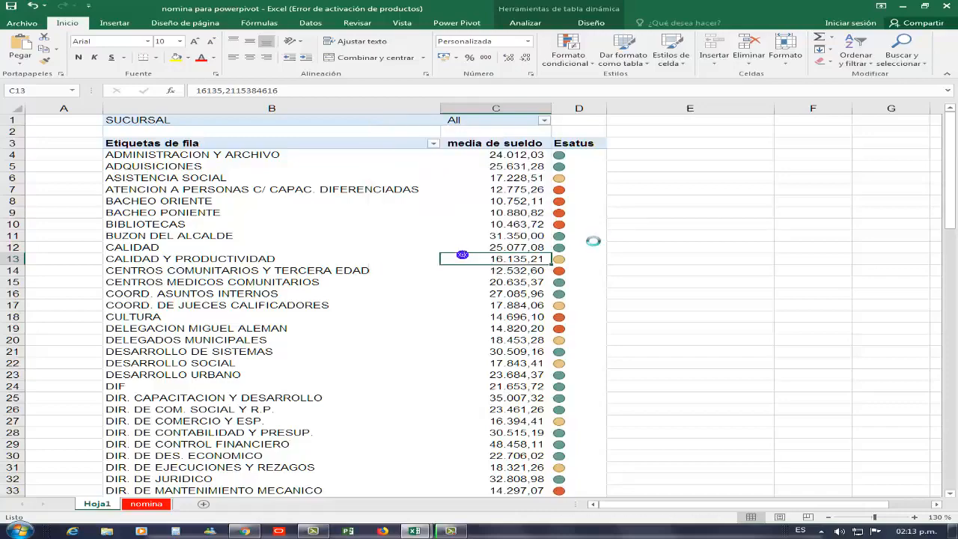
- Examine the average salaries and KPI status icons by department for the Caracas branch
{"action": "scroll", "coordinate": [456, 238], "scroll_direction": "down", "scroll_amount": 6}
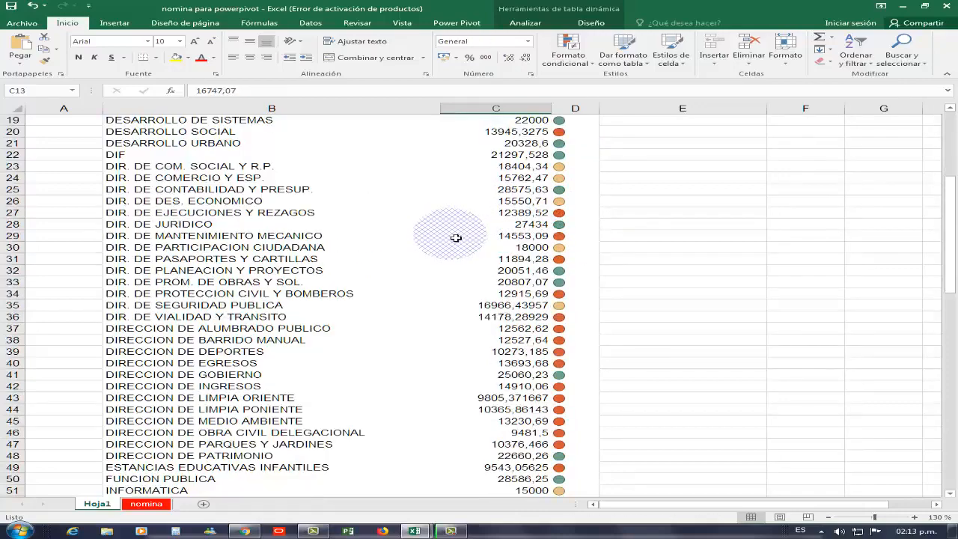
{"action": "scroll", "coordinate": [455, 237], "scroll_direction": "down", "scroll_amount": 6}
{"action": "scroll", "coordinate": [456, 238], "scroll_direction": "up", "scroll_amount": 12}
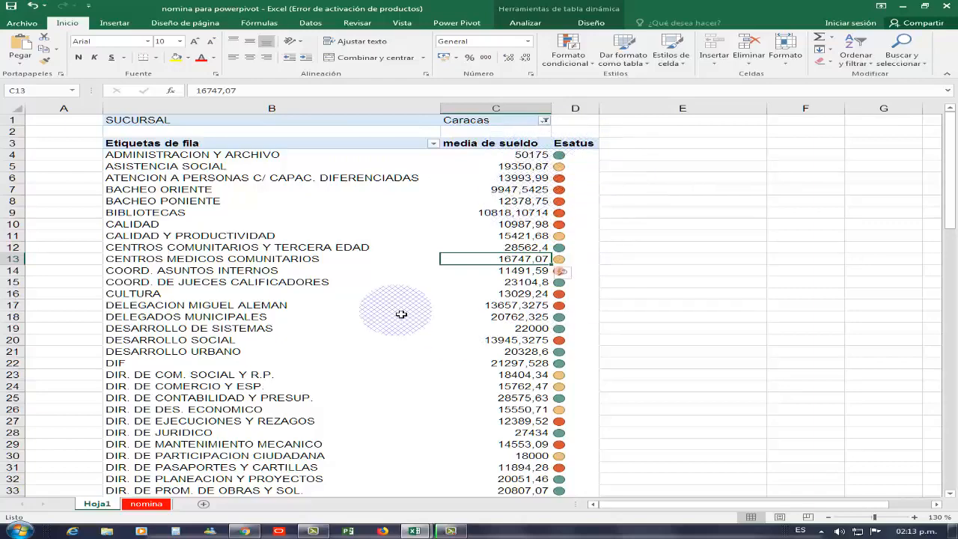
{"action": "scroll", "coordinate": [401, 314], "scroll_direction": "down", "scroll_amount": 12}
{"action": "scroll", "coordinate": [411, 314], "scroll_direction": "up", "scroll_amount": 6}
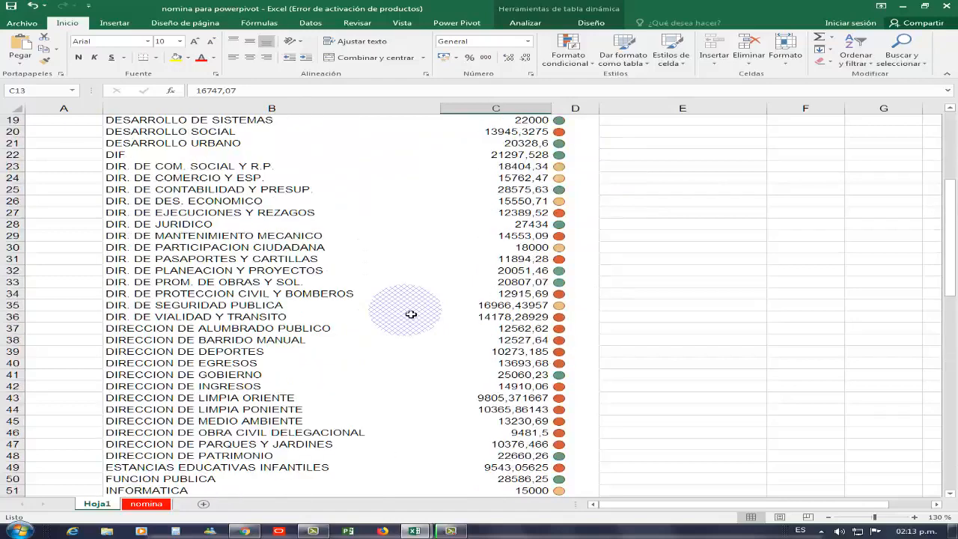
{"action": "scroll", "coordinate": [411, 314], "scroll_direction": "up", "scroll_amount": 6}
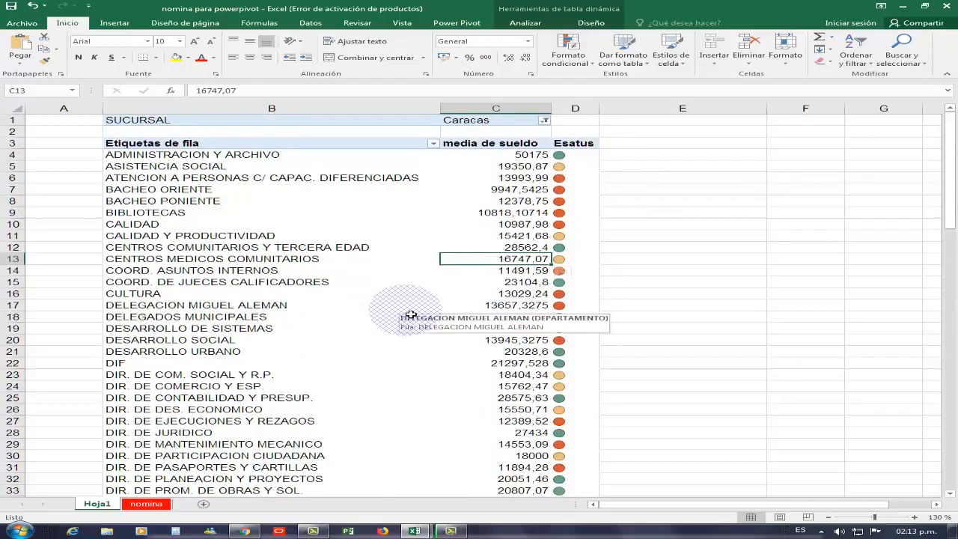
{"action": "scroll", "coordinate": [411, 314], "scroll_direction": "down", "scroll_amount": 5}
{"action": "scroll", "coordinate": [411, 314], "scroll_direction": "up", "scroll_amount": 5}
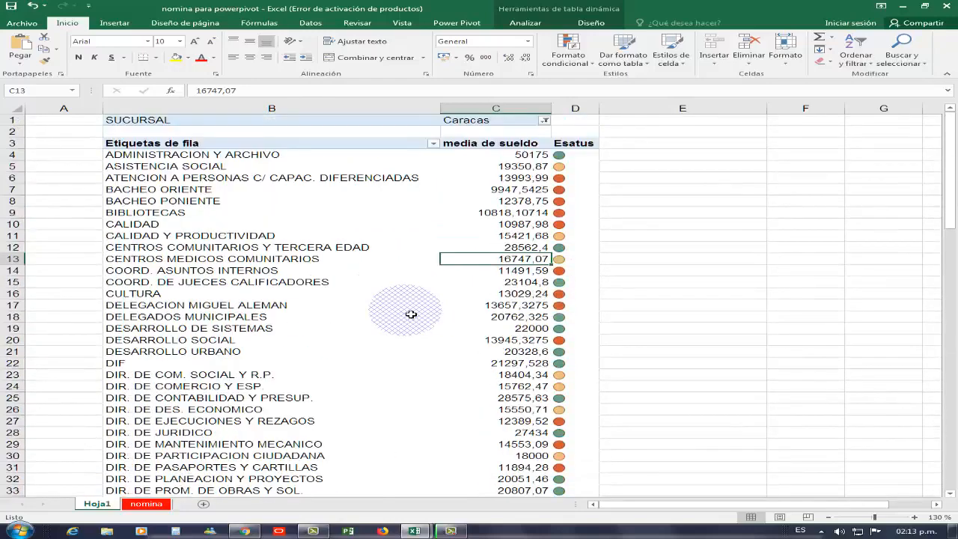